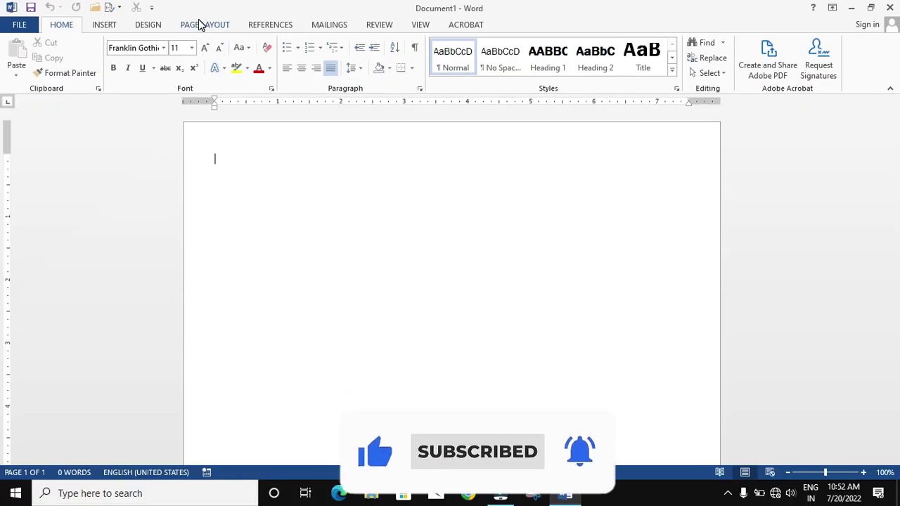
- Check the Size options and More Paper Sizes, then reopen the paper size list
left_click(201, 25)
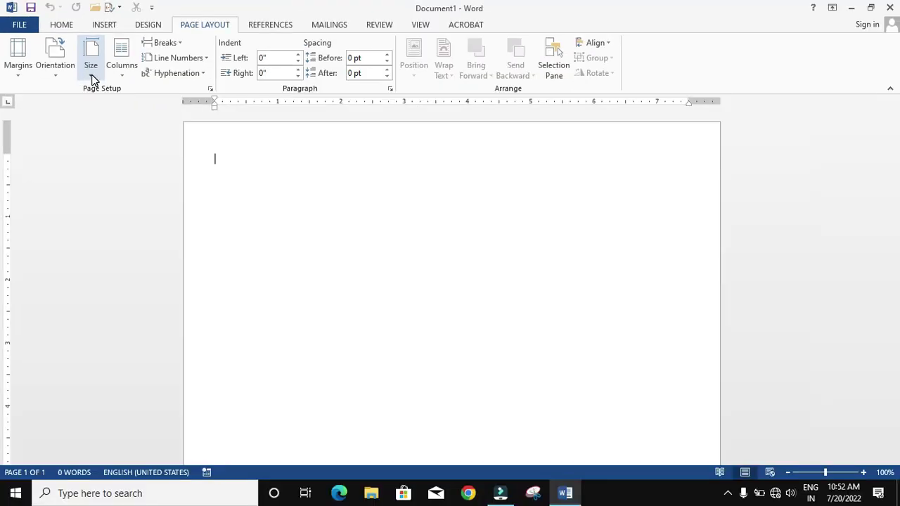
left_click(112, 79)
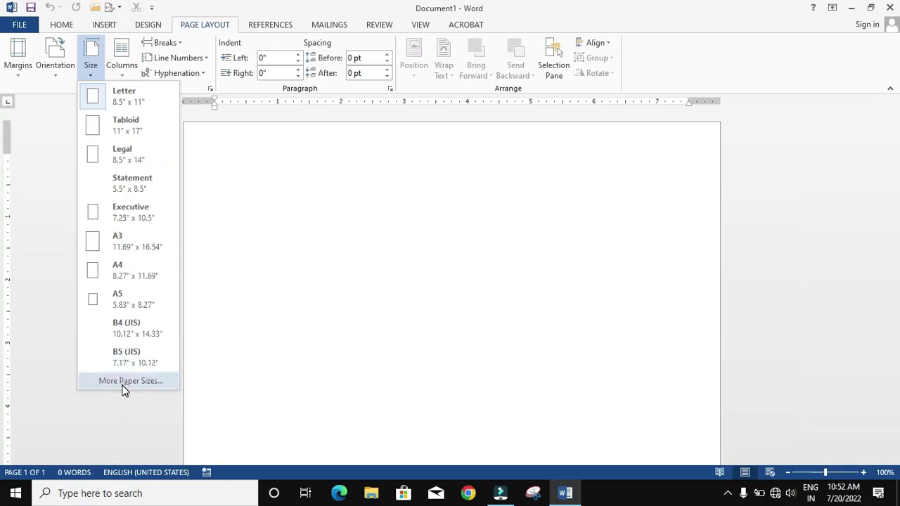
left_click(124, 383)
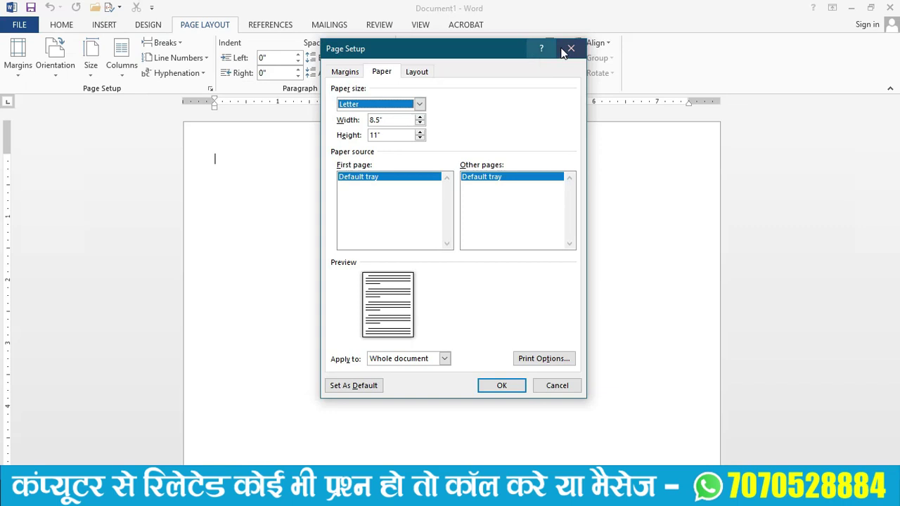
left_click(570, 48)
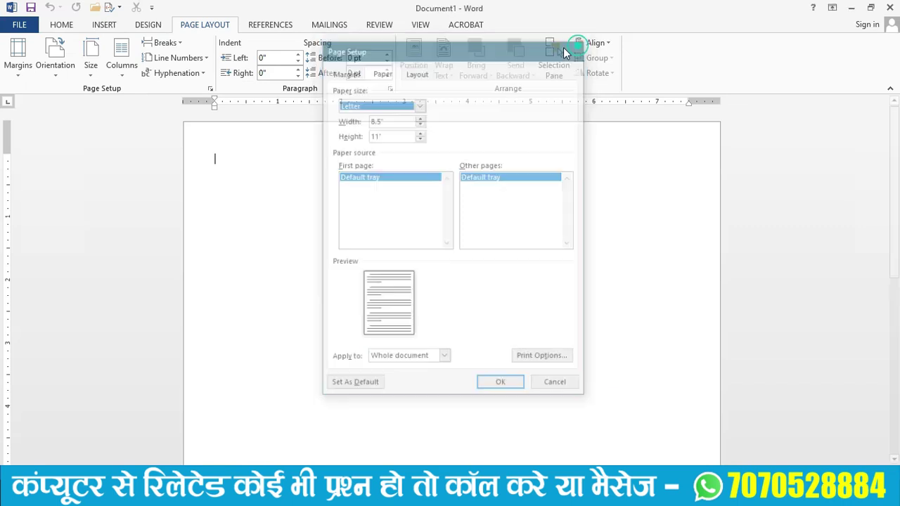
left_click(95, 76)
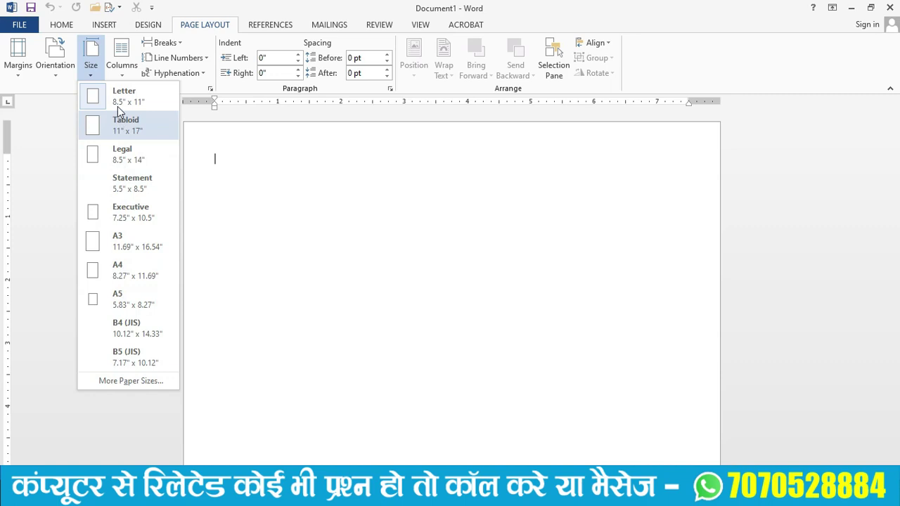
- Set the page to A4 paper with Narrow 0.5-inch margins on all sides
left_click(133, 275)
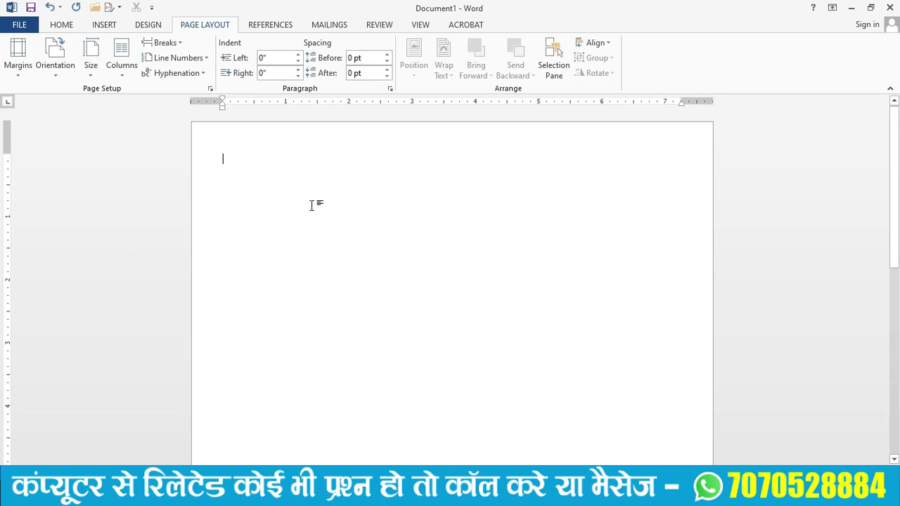
left_click(15, 77)
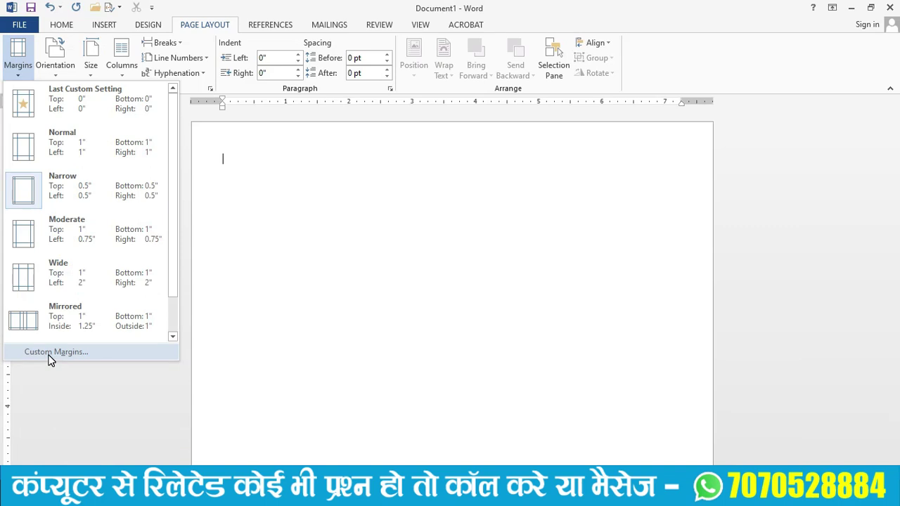
left_click(50, 359)
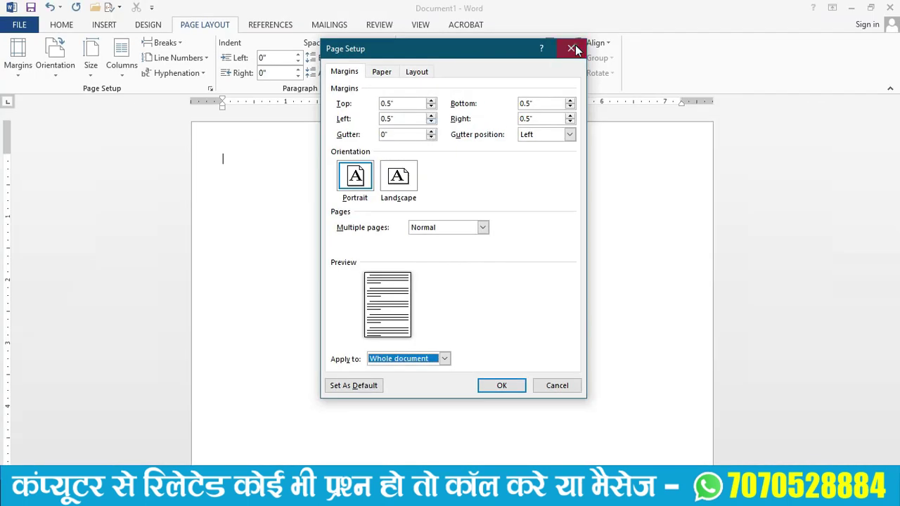
left_click(571, 48)
left_click(20, 70)
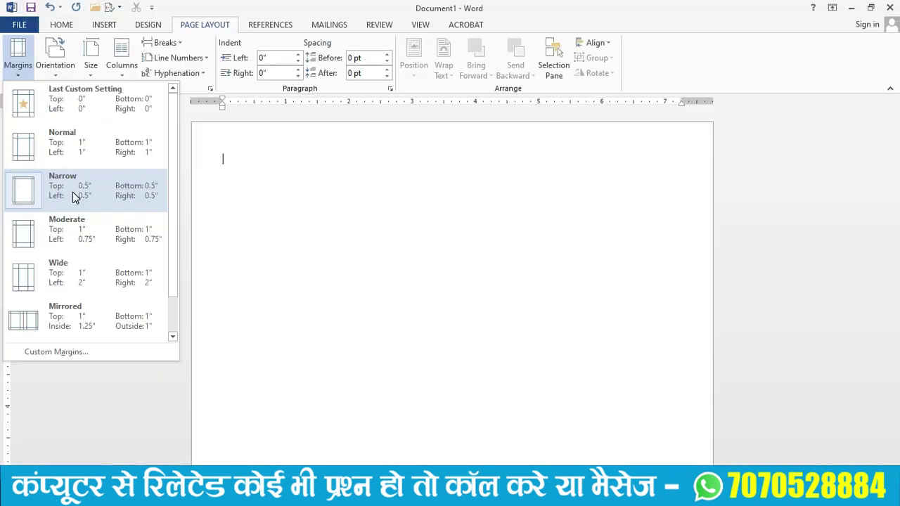
left_click(73, 192)
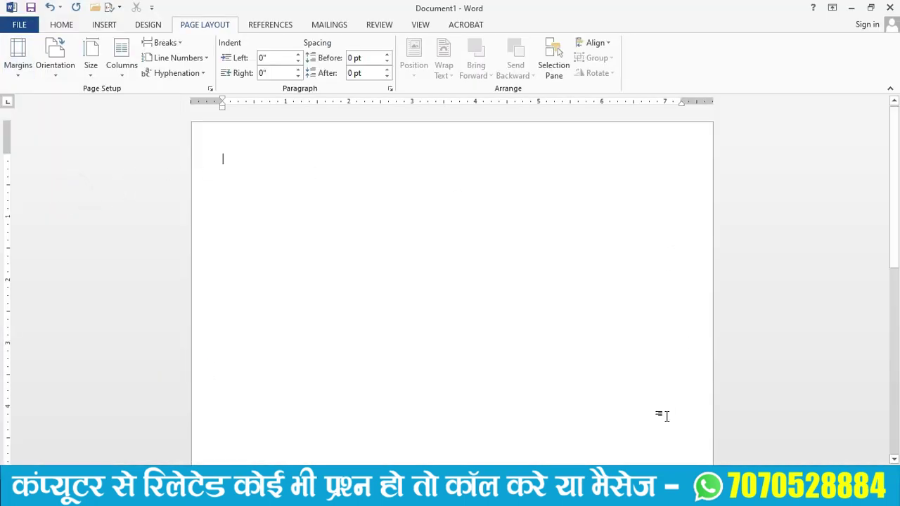
scroll(570, 225, "down", 5)
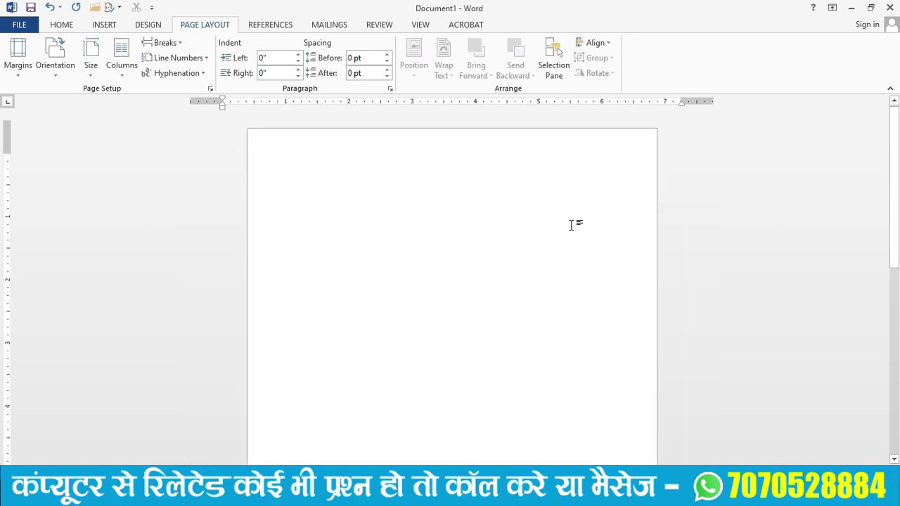
scroll(532, 255, "up", 4)
scroll(512, 280, "up", 2)
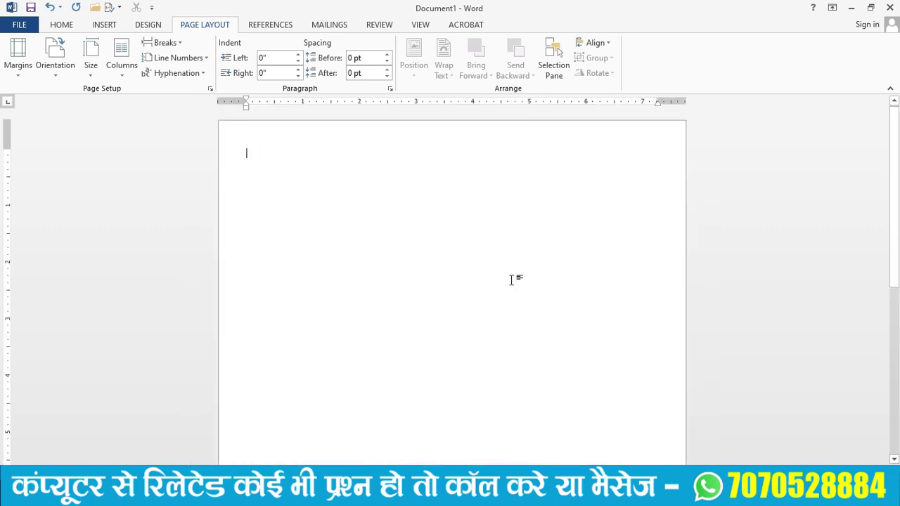
scroll(512, 279, "up", 1)
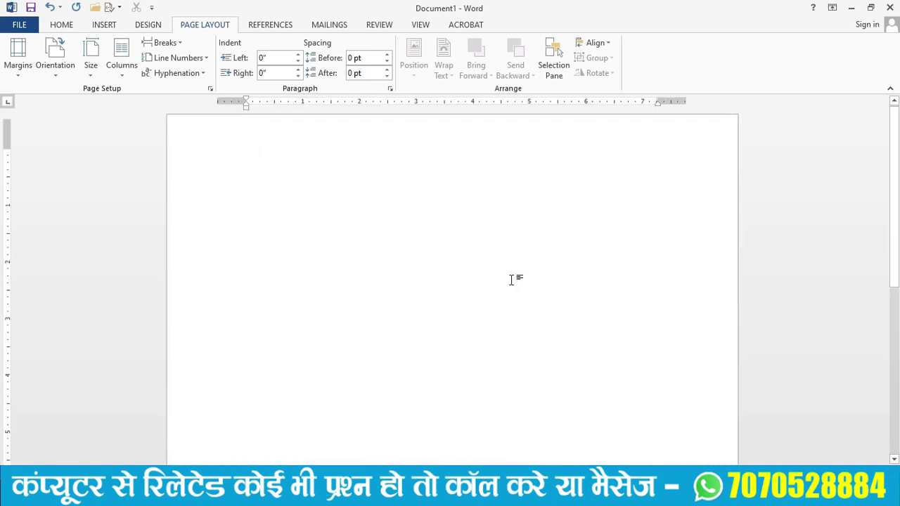
left_click(103, 25)
- Type the 'Bio data' heading and convert it to UPPERCASE
left_click(62, 25)
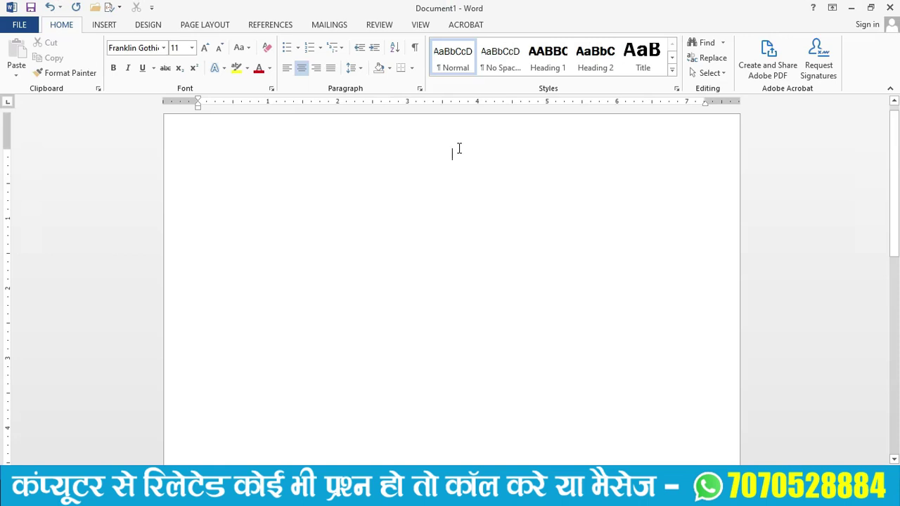
type("Bio data")
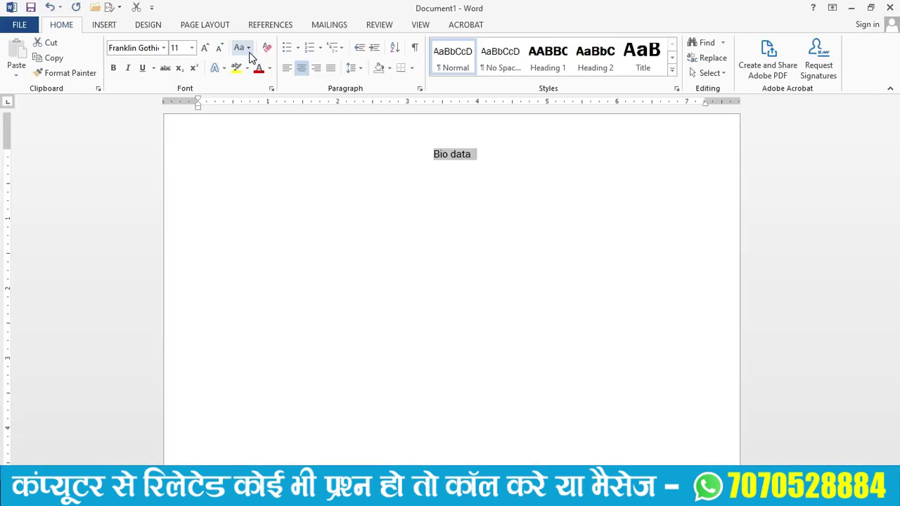
left_click(251, 51)
left_click(270, 94)
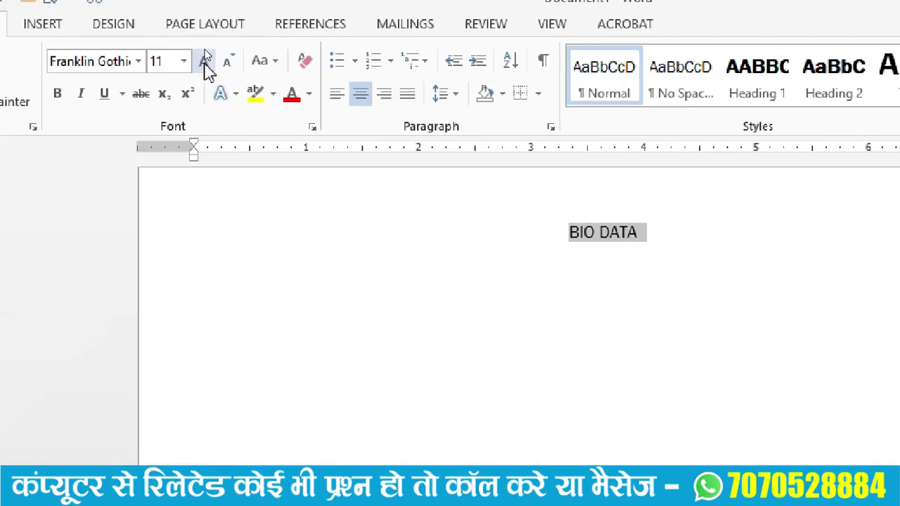
- Enlarge the BIO DATA heading to 24 pt Arial Black, keeping it black
left_click(206, 59)
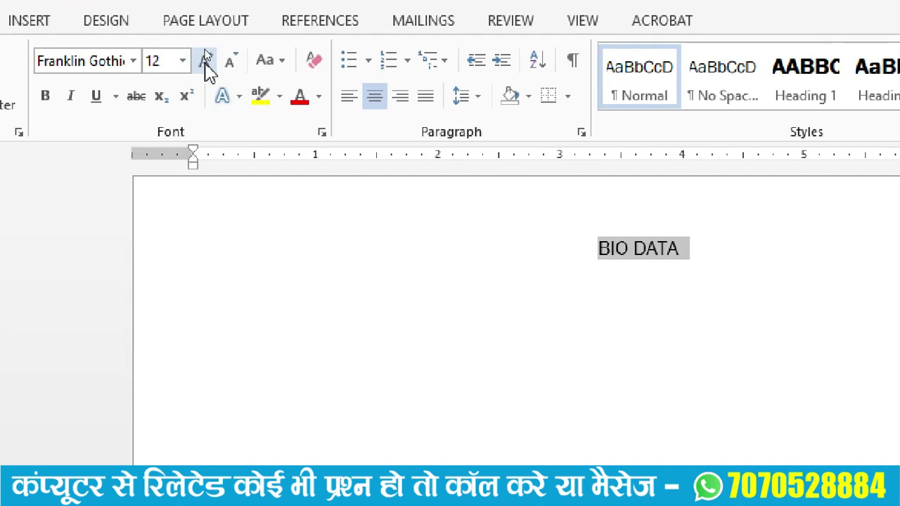
left_click(205, 60)
left_click(206, 60)
left_click(205, 60)
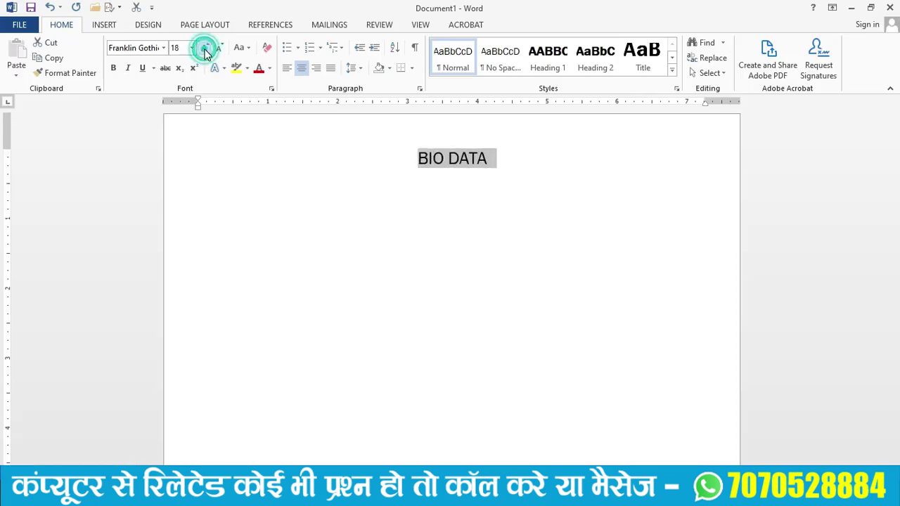
left_click(206, 48)
left_click(205, 48)
left_click(206, 48)
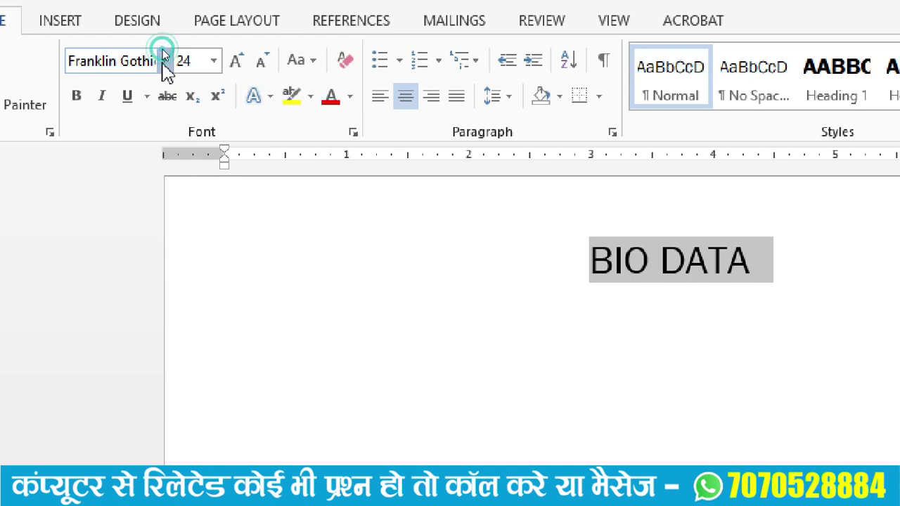
left_click(166, 64)
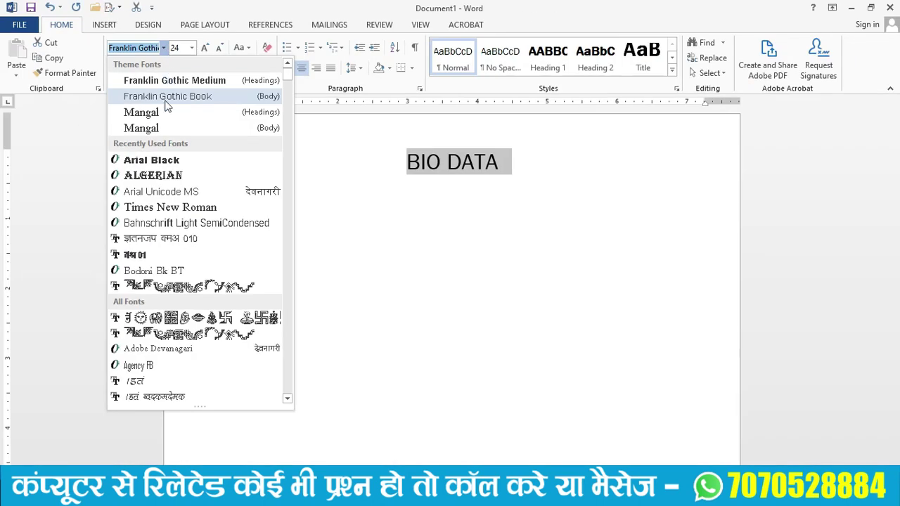
left_click(142, 164)
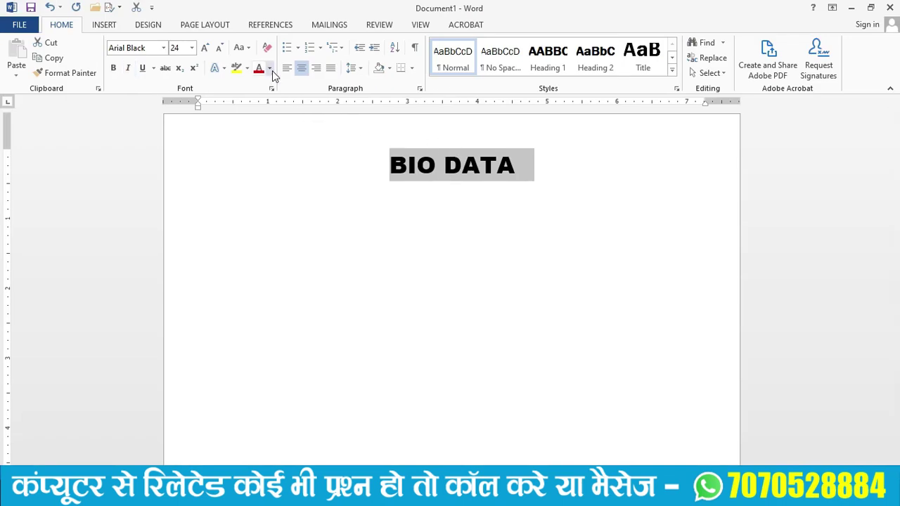
left_click(270, 68)
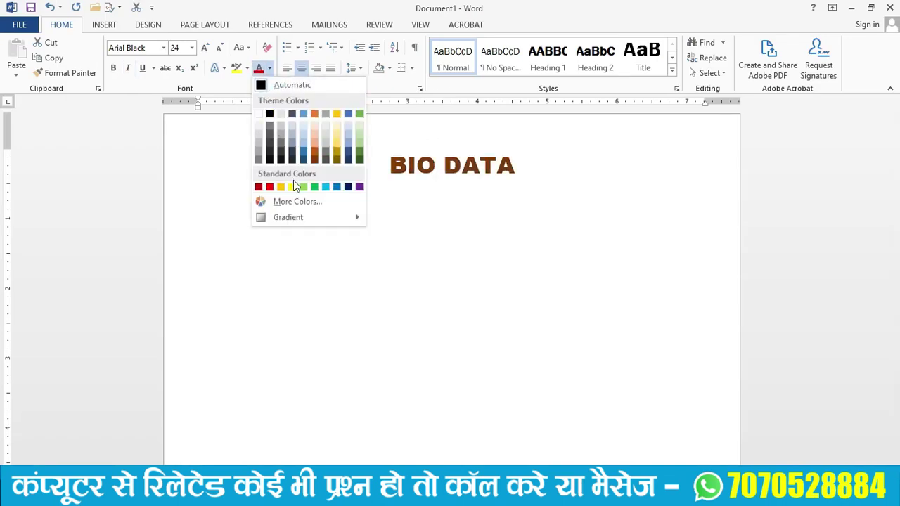
left_click(517, 172)
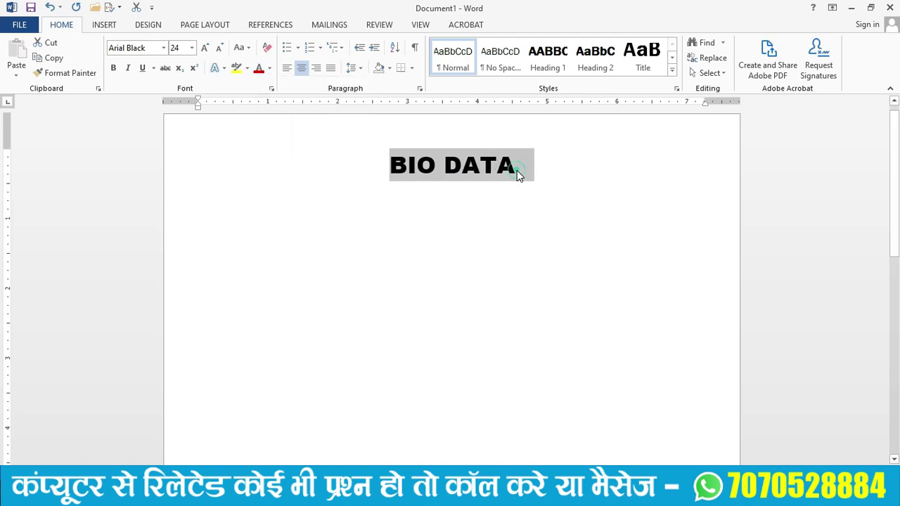
left_click(517, 169)
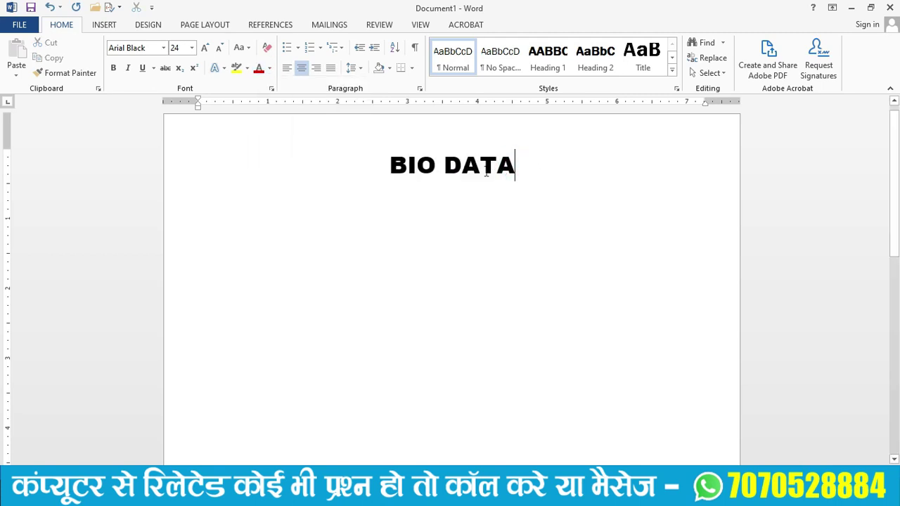
- Draw a rectangle over the BIO DATA heading
left_click(104, 27)
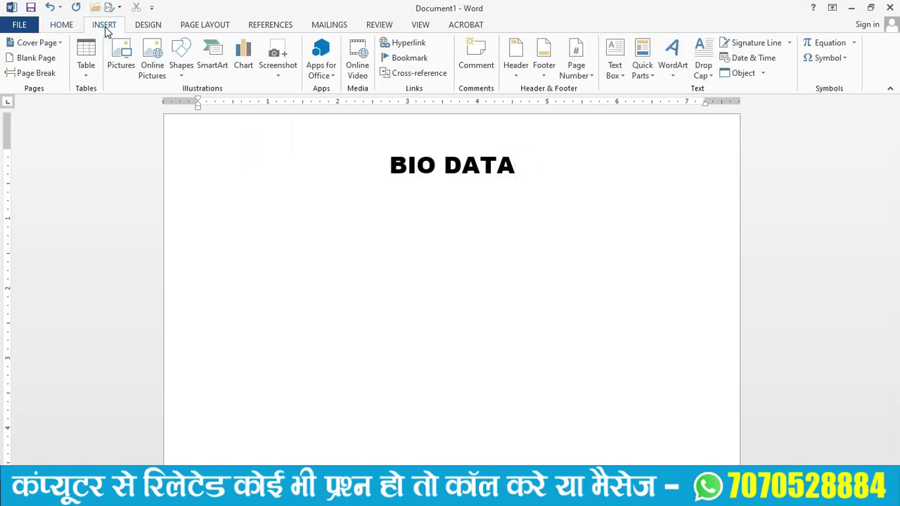
left_click(185, 75)
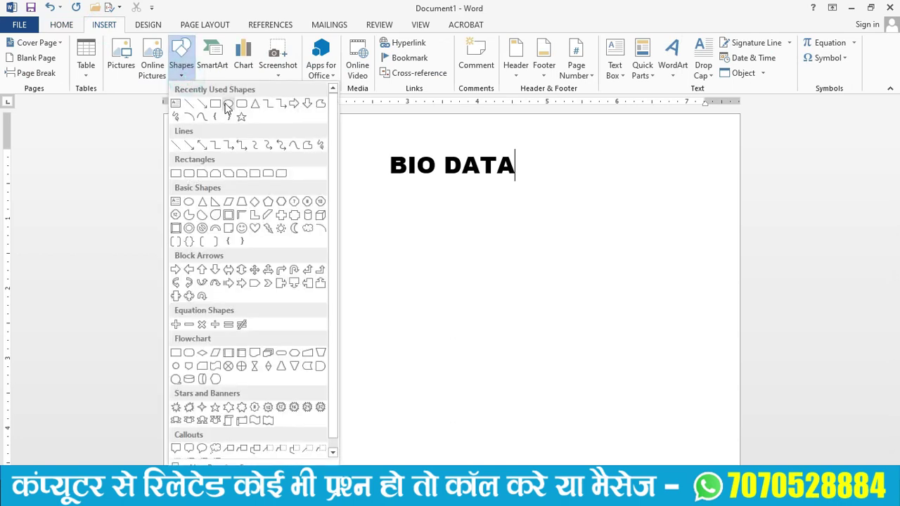
left_click(216, 106)
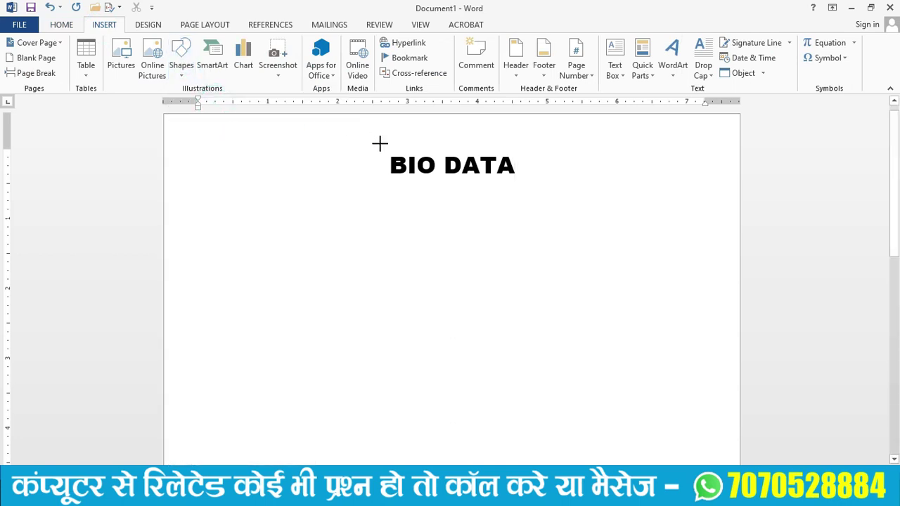
left_click_drag(380, 147, 522, 180)
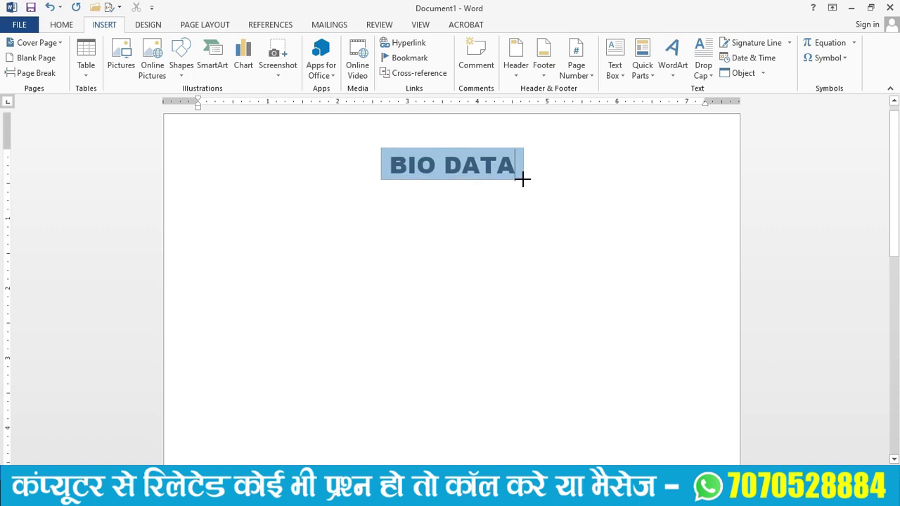
left_click_drag(522, 179, 521, 179)
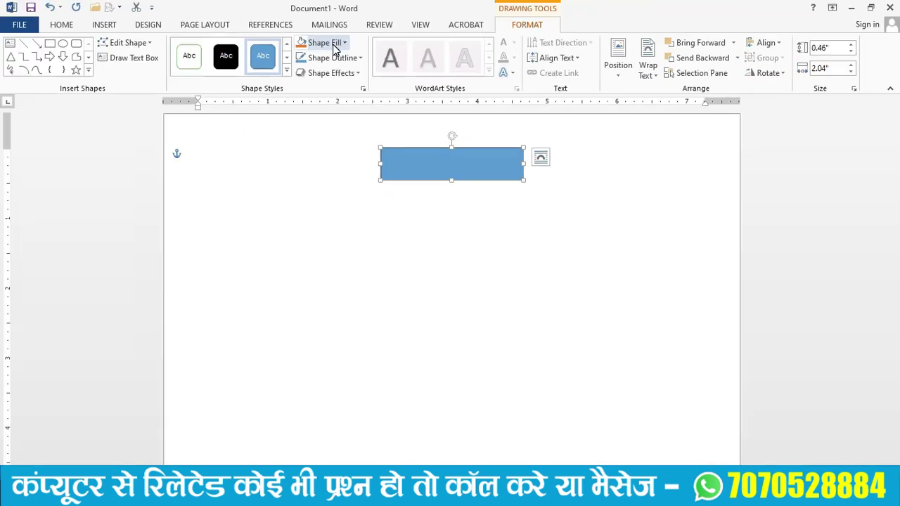
- Give the title box no fill and a dark 2¼ pt outline
left_click(336, 59)
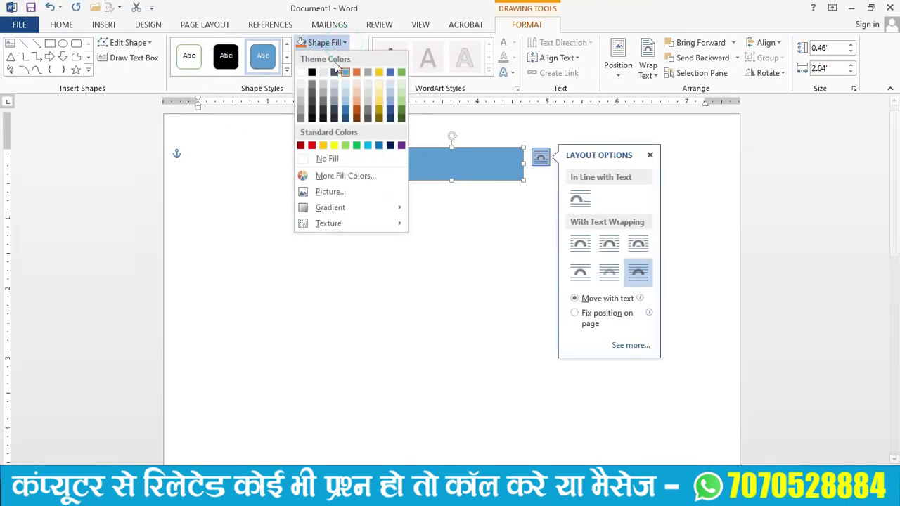
left_click(340, 161)
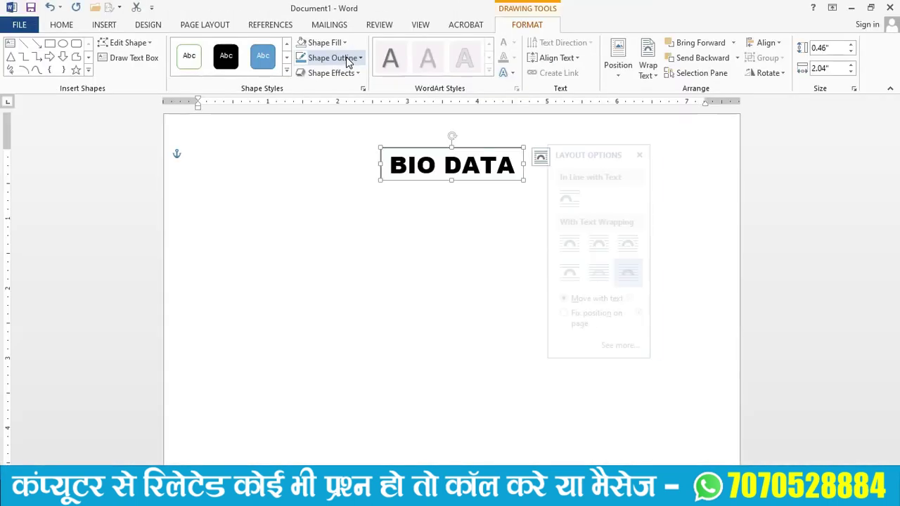
left_click(348, 60)
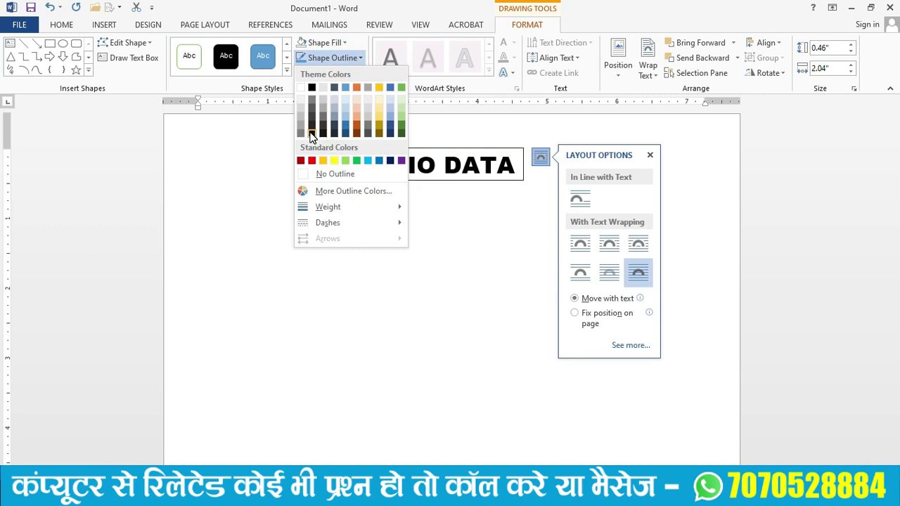
left_click(312, 134)
left_click(349, 60)
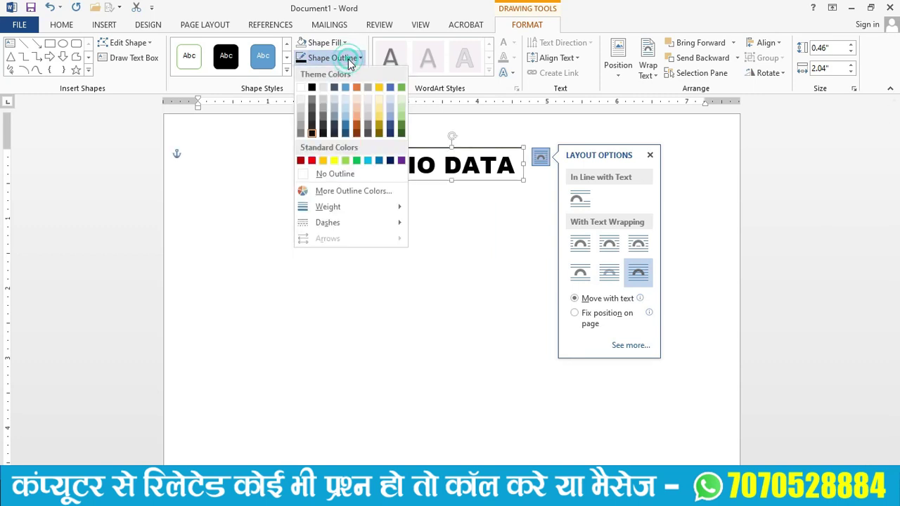
mouse_move(383, 213)
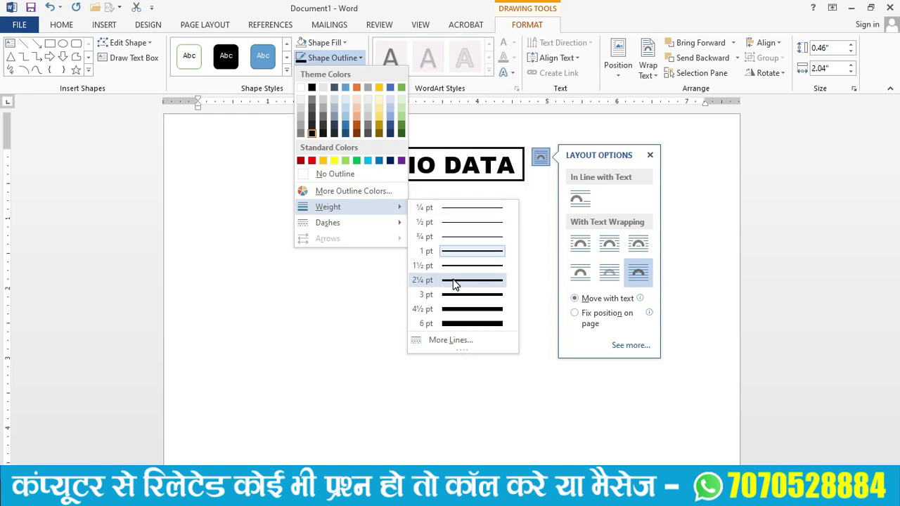
left_click(454, 280)
left_click(363, 204)
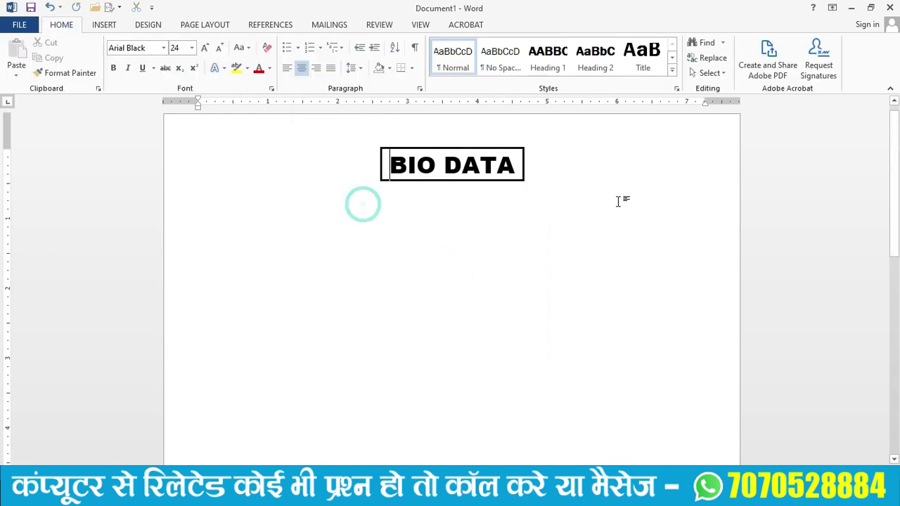
left_click(548, 173)
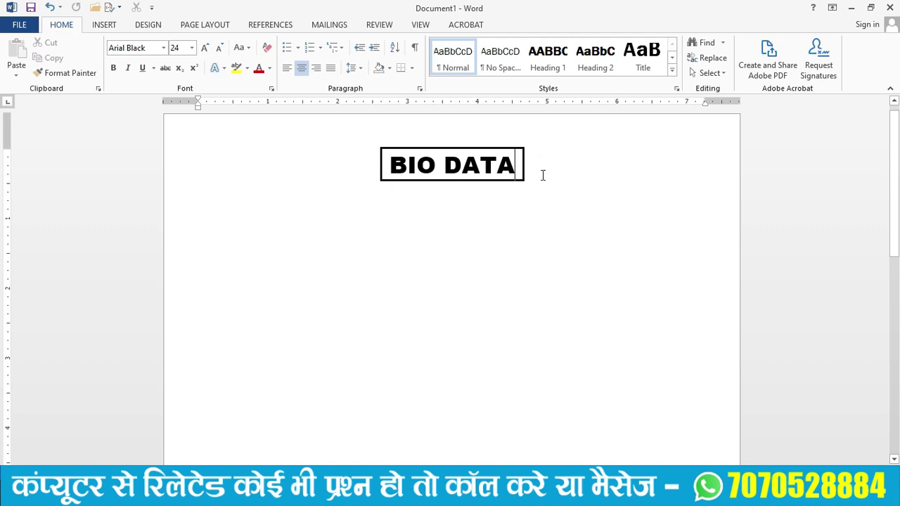
- On a new left-aligned line, type 'Name' in 16 pt Franklin Gothic Medium
key("Return")
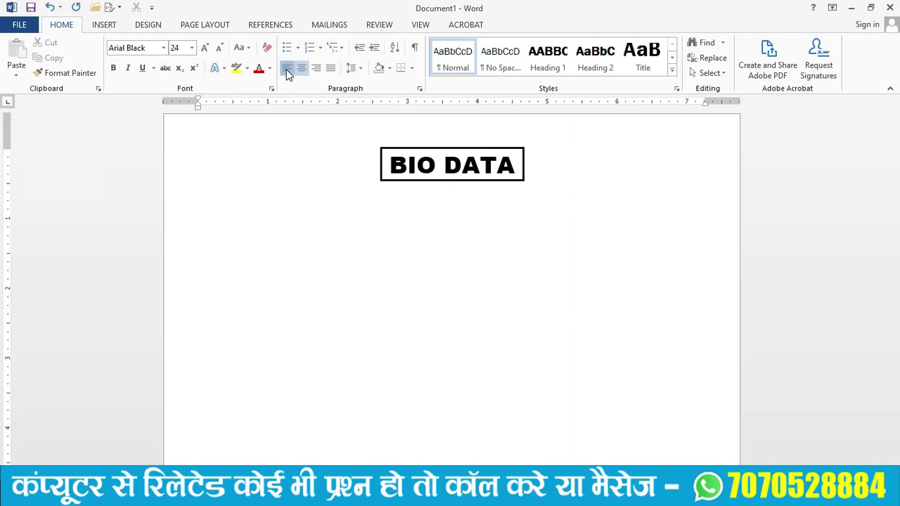
left_click(288, 70)
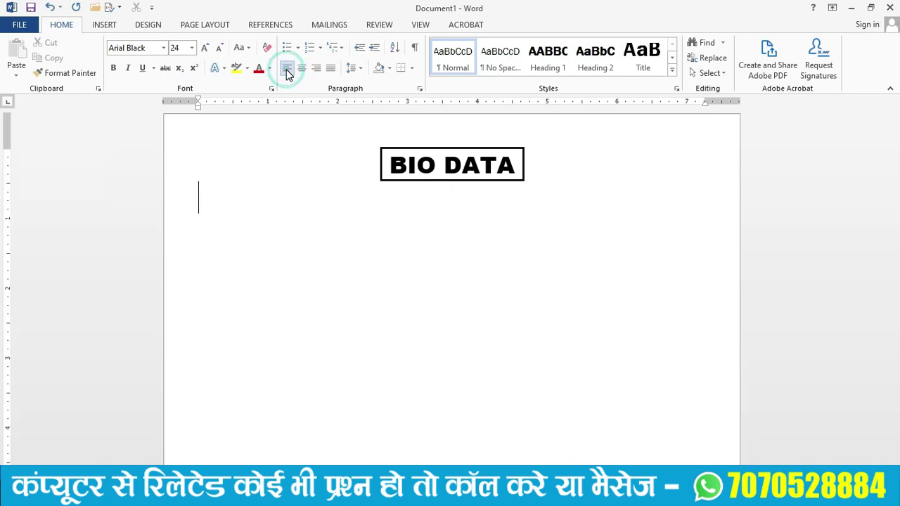
left_click(220, 49)
left_click(219, 51)
double_click(219, 50)
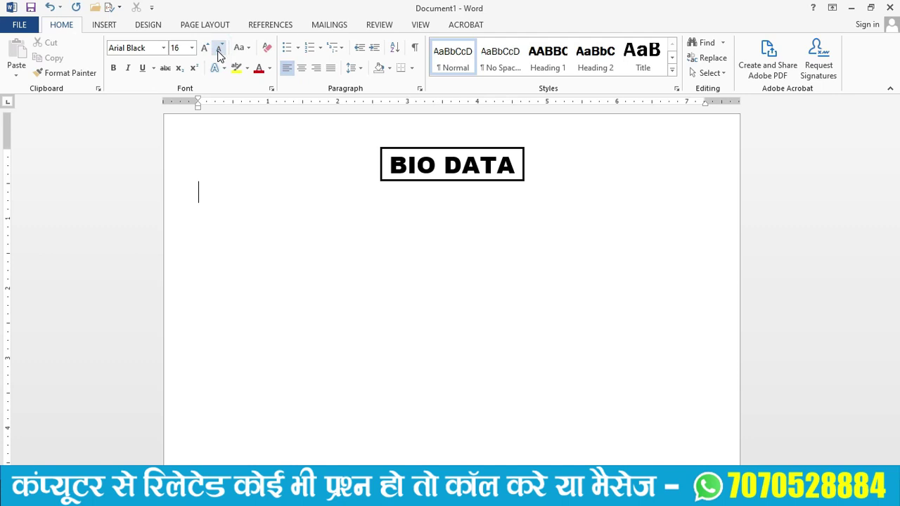
type("Name")
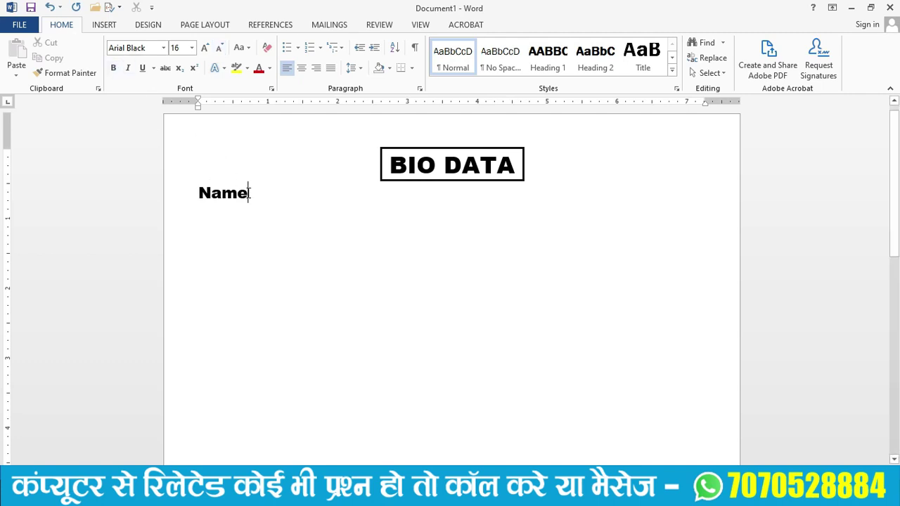
left_click_drag(249, 192, 189, 194)
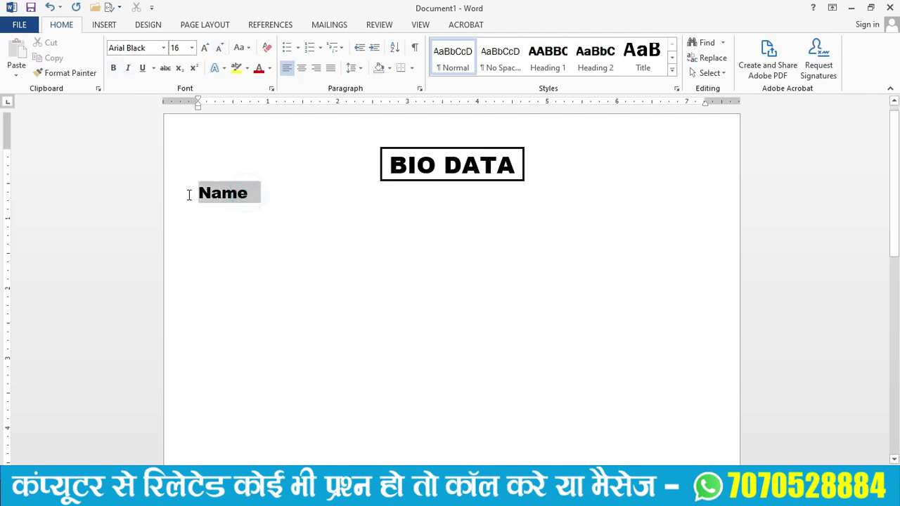
left_click(163, 49)
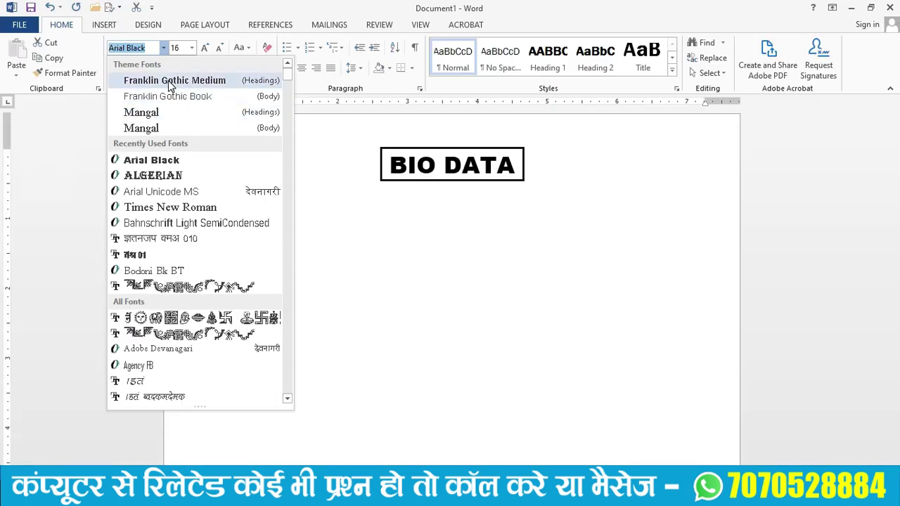
left_click(168, 80)
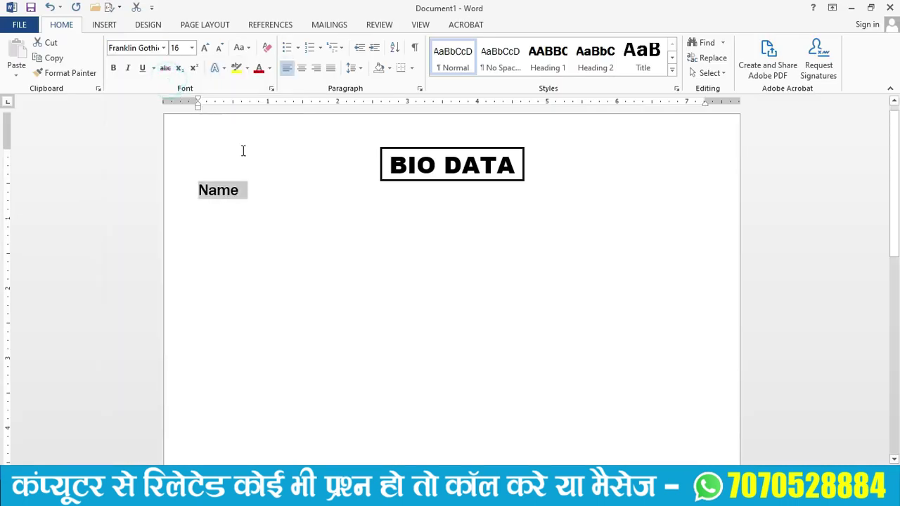
left_click(239, 190)
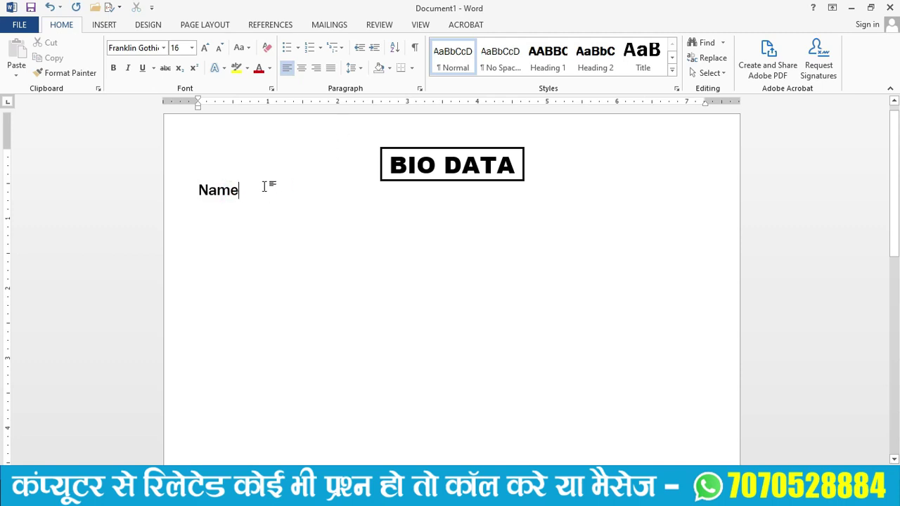
- Tab to the 2-inch value column and enter the person's name, fixing a typo
key("Tab")
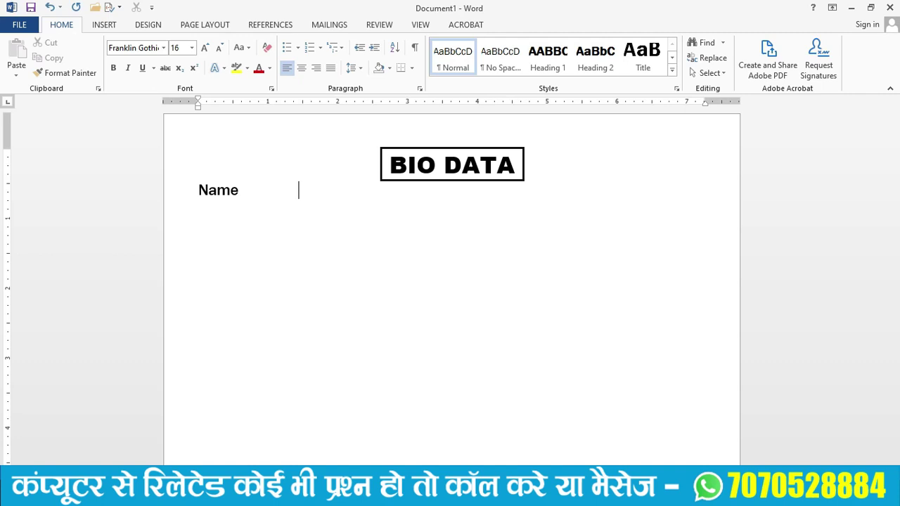
key("Tab")
type("OMPUTERK")
key("BackSpace")
key("BackSpace")
key("BackSpace")
key("BackSpace")
key("BackSpace")
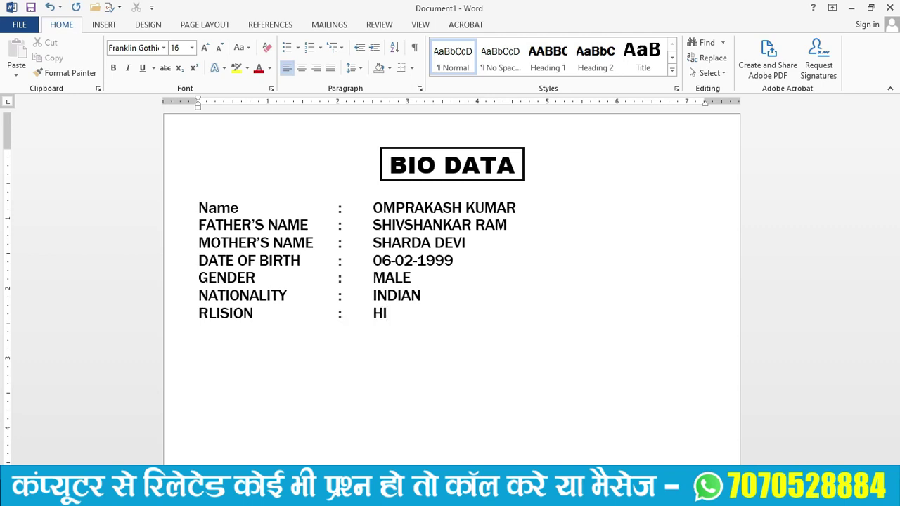
- Complete religion as HINDU and add a LANGUAGES row reading HINDI,ENGLISH
type("NDU")
type("LA")
type("NGUAGES :")
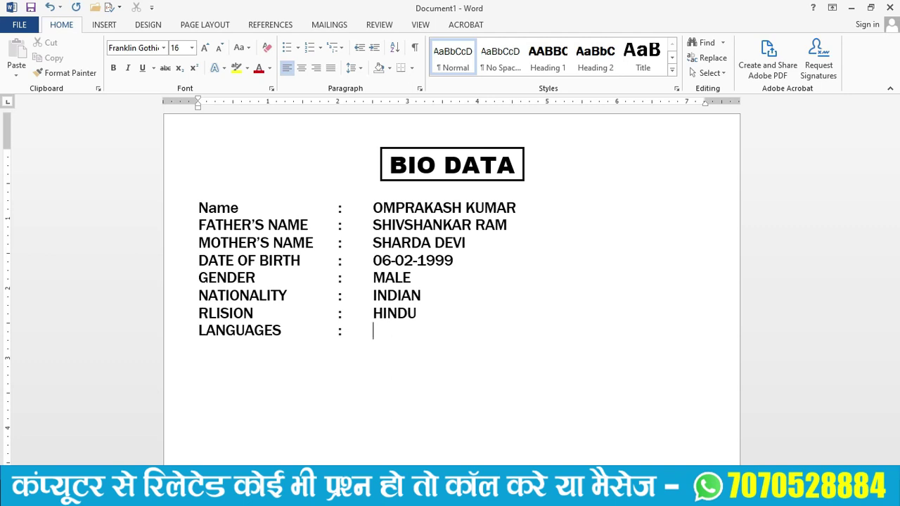
type("HINDI,")
type("ENGLISH")
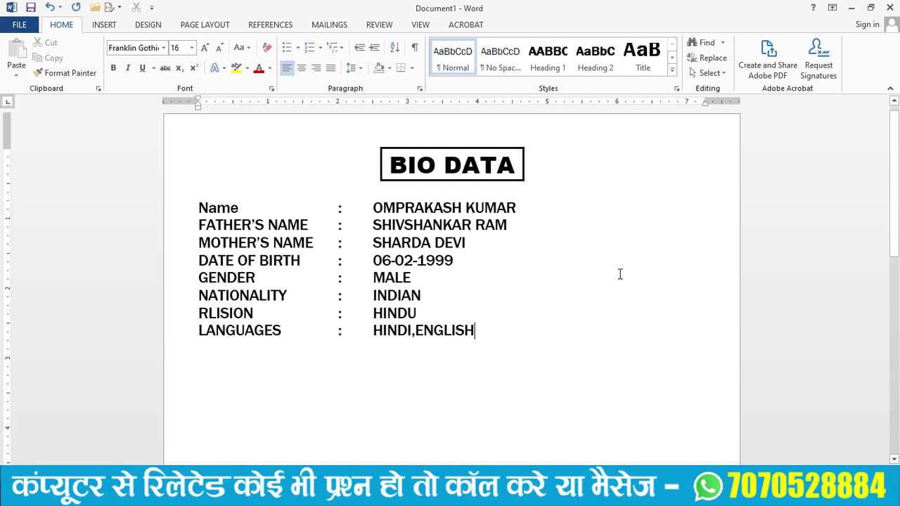
left_click(606, 231)
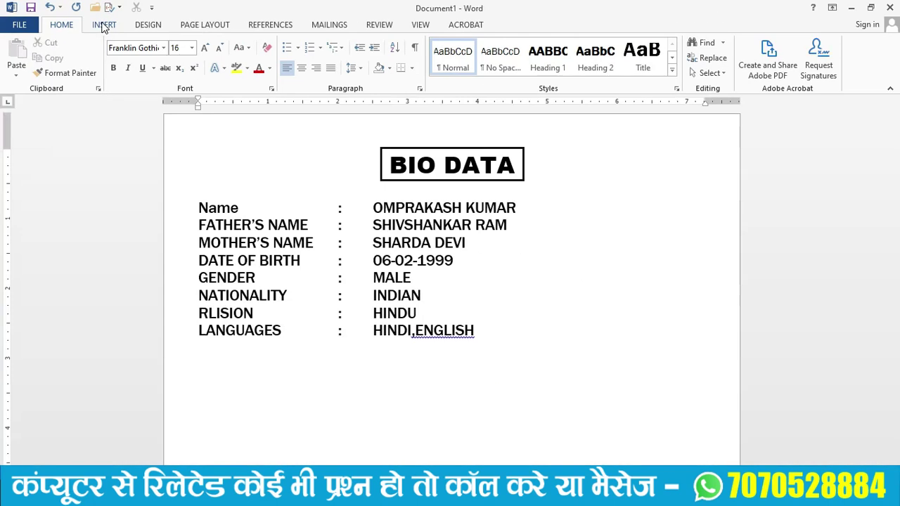
- Start inserting a picture and browse to Local Disk (E:) > WhatsApp Images
left_click(104, 25)
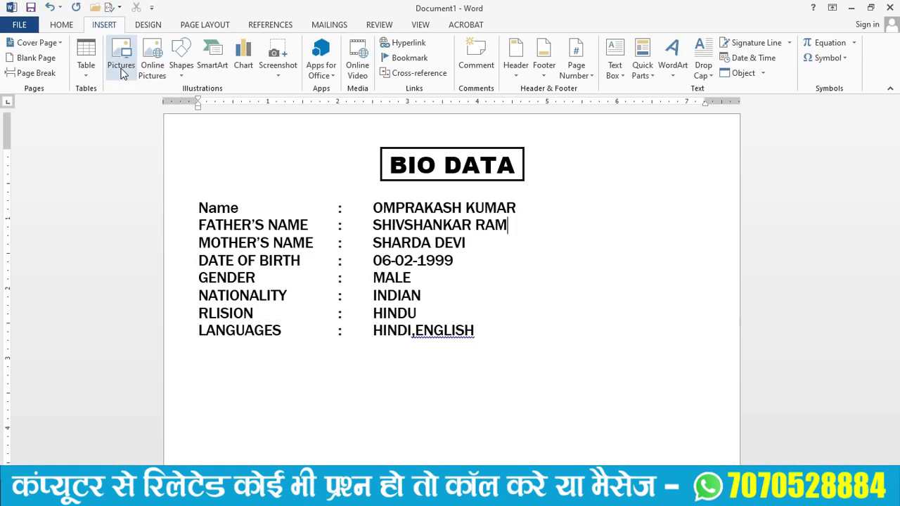
left_click(121, 64)
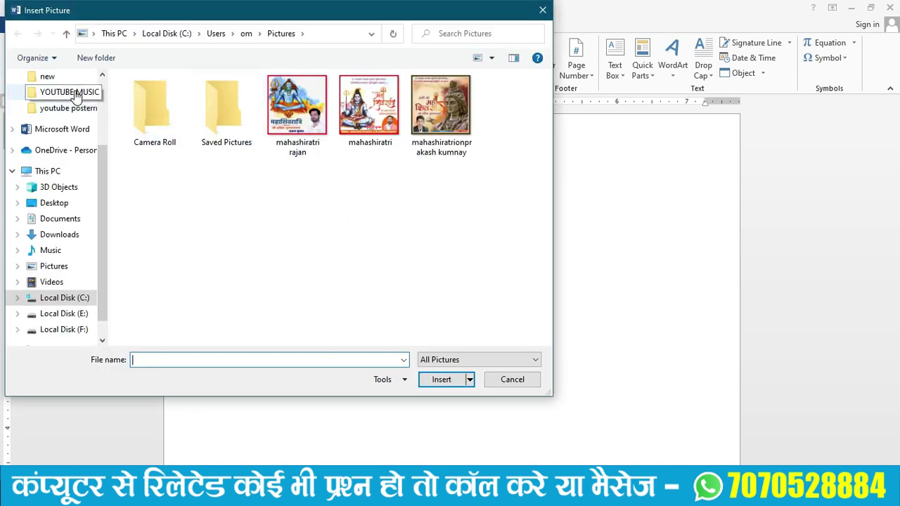
scroll(76, 96, "up", 2)
scroll(73, 97, "up", 1)
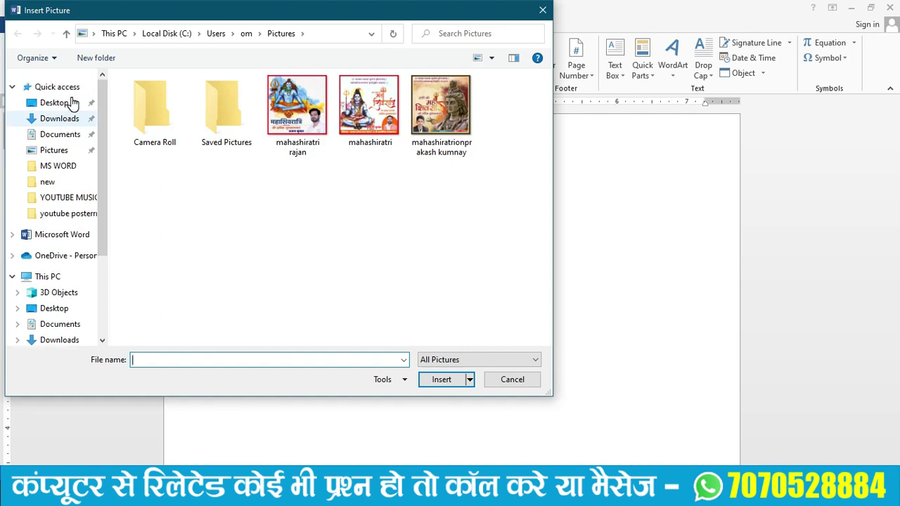
scroll(67, 298, "down", 3)
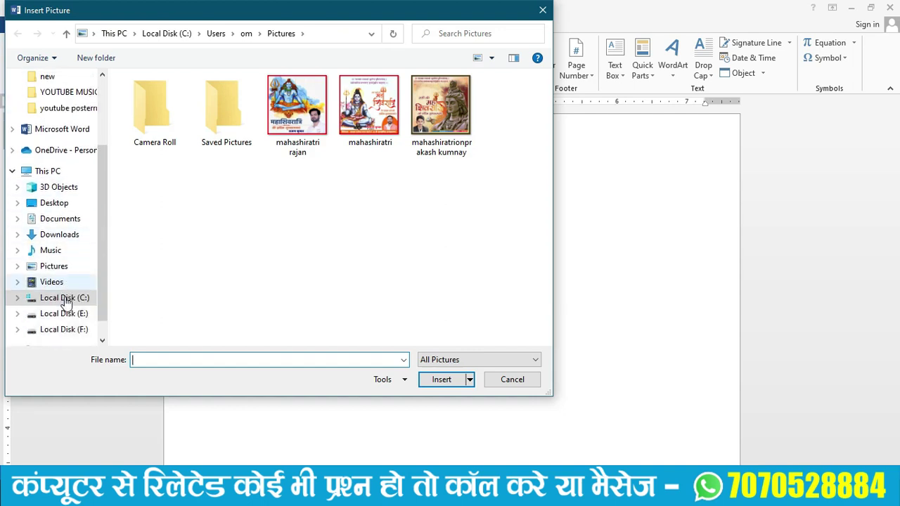
left_click(76, 298)
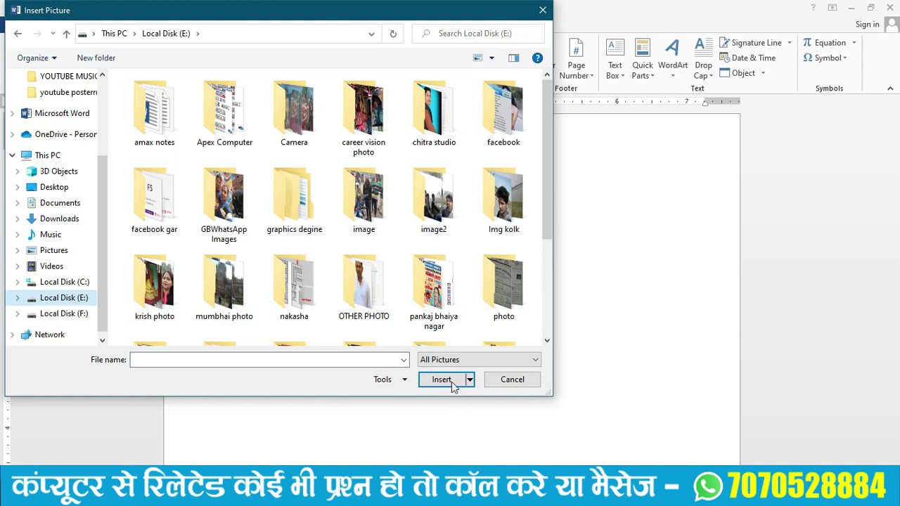
scroll(366, 283, "down", 3)
double_click(506, 211)
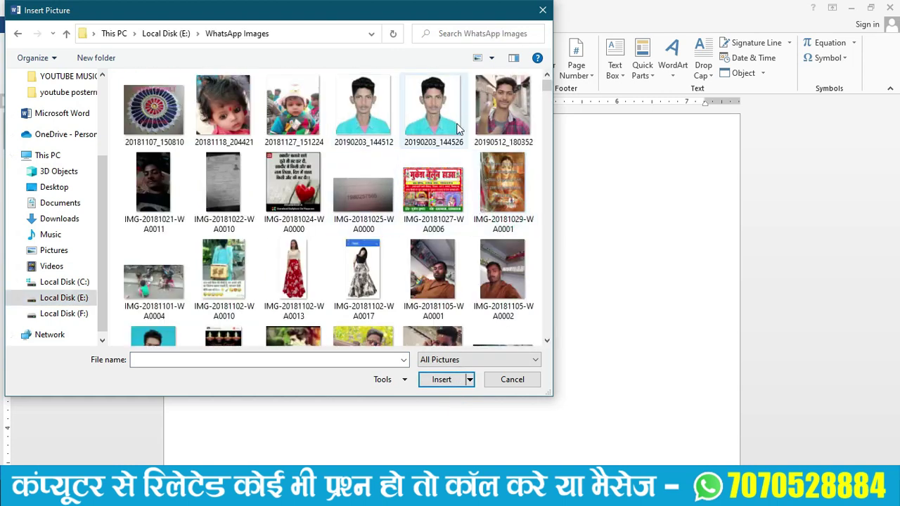
- Insert the photo 20190203_144526 into the bio-data
scroll(232, 274, "down", 2)
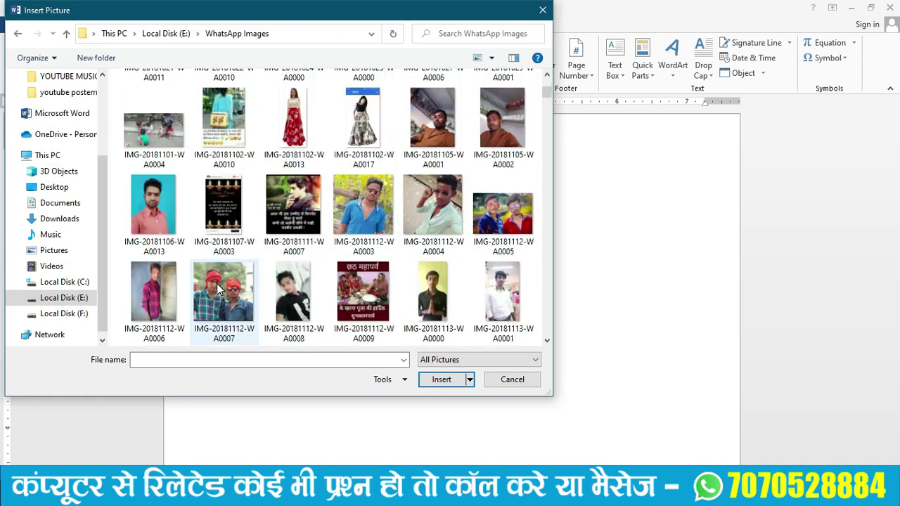
scroll(317, 263, "up", 2)
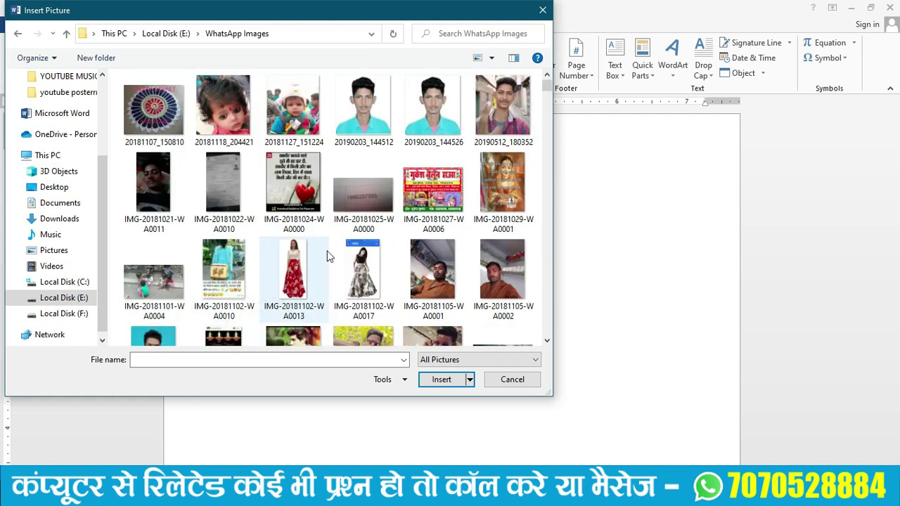
left_click(435, 120)
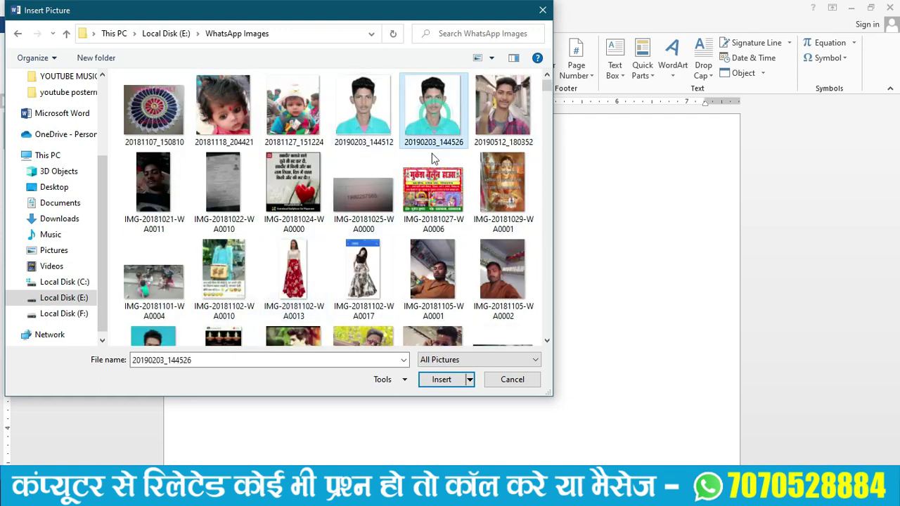
scroll(444, 324, "down", 5)
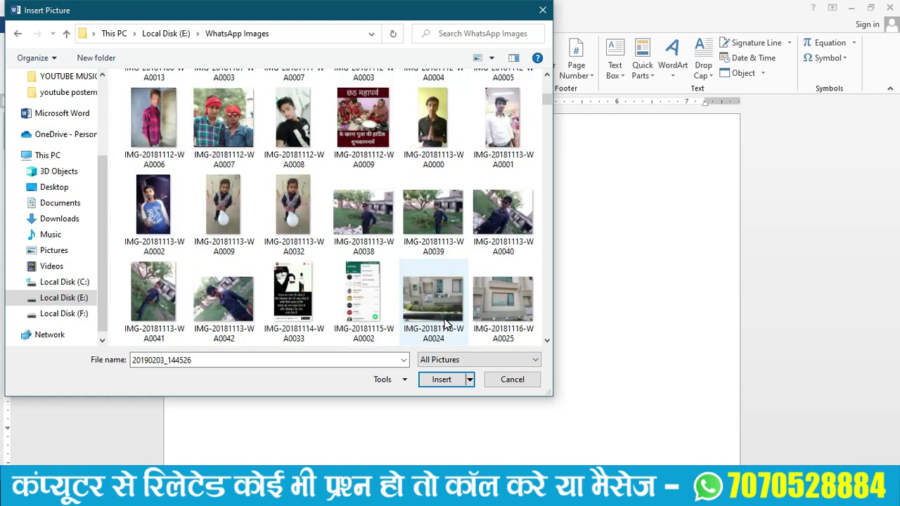
scroll(445, 324, "up", 2)
scroll(445, 324, "up", 2)
scroll(445, 324, "up", 2)
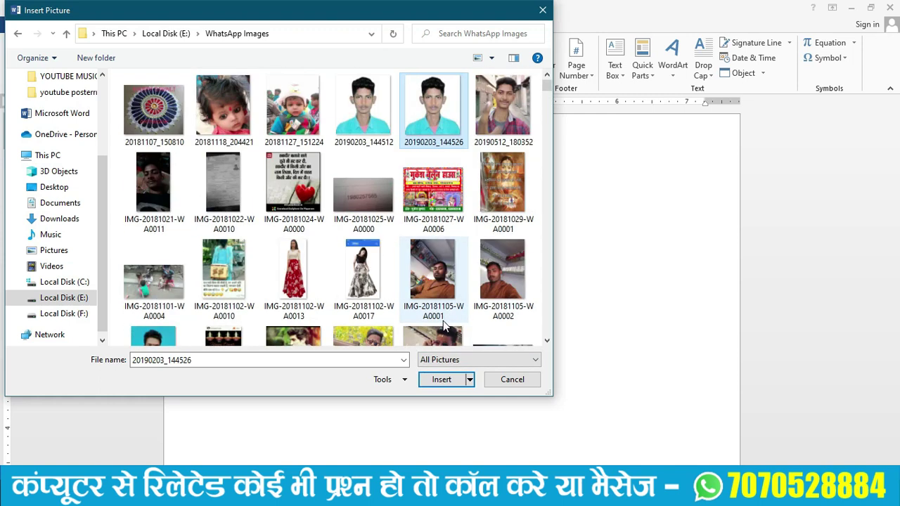
left_click(445, 383)
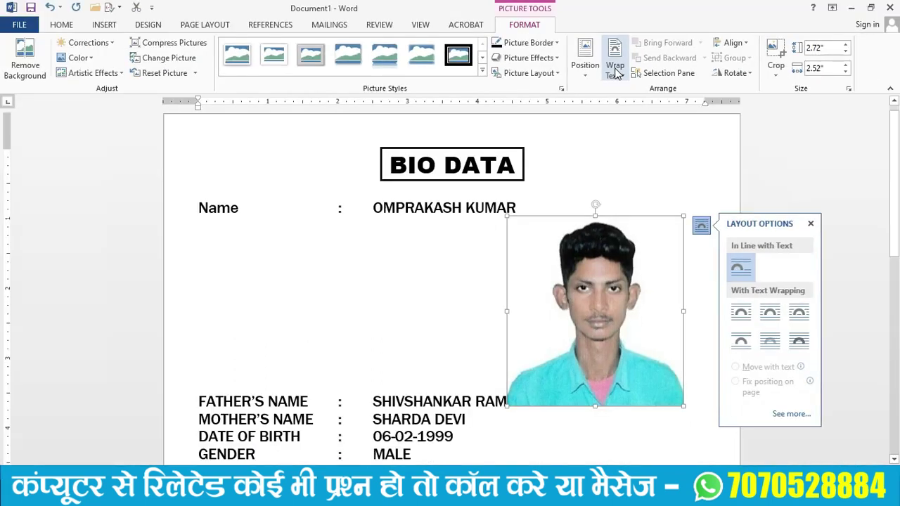
- Float the photo In Front of Text, shrink it to passport size, and place it top right
left_click(615, 71)
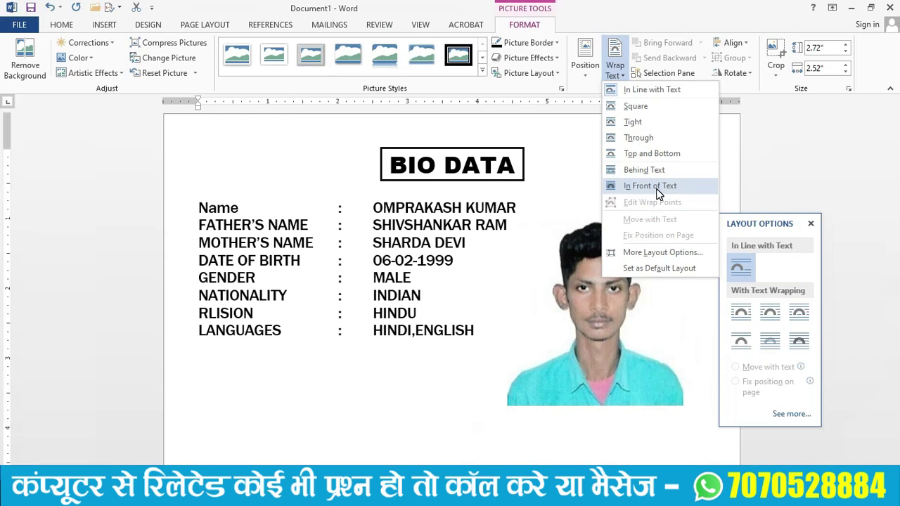
left_click(671, 193)
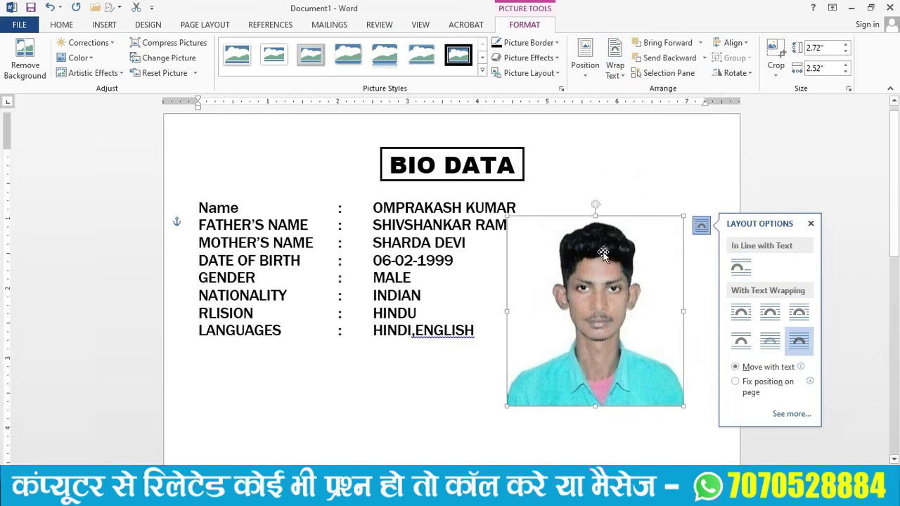
left_click_drag(590, 318, 460, 338)
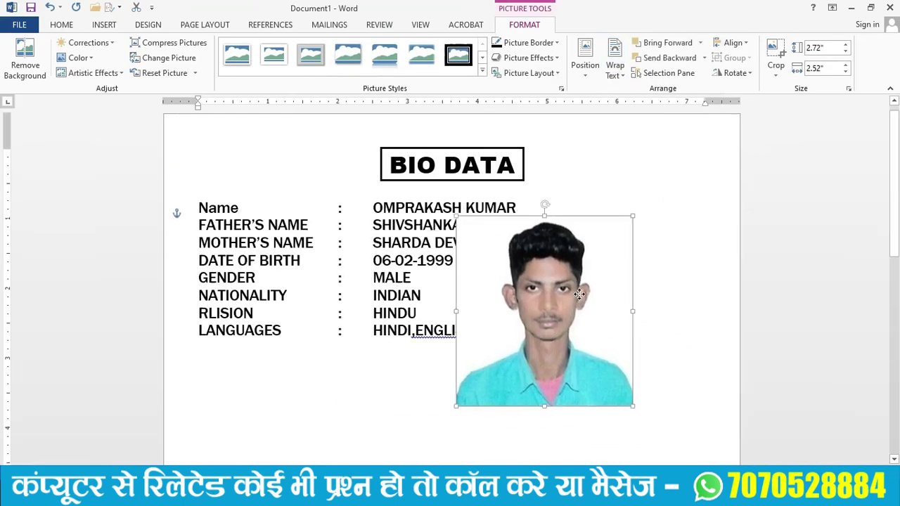
left_click_drag(564, 317, 579, 266)
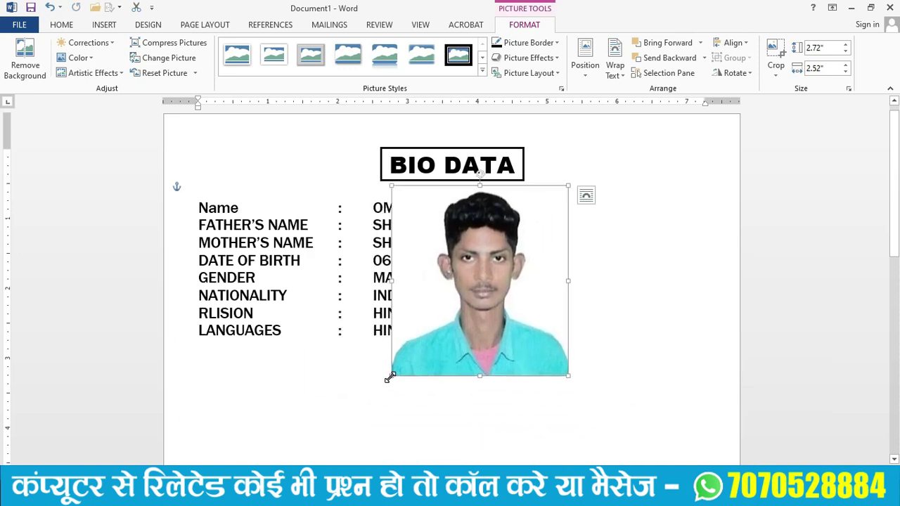
left_click_drag(391, 378, 554, 248)
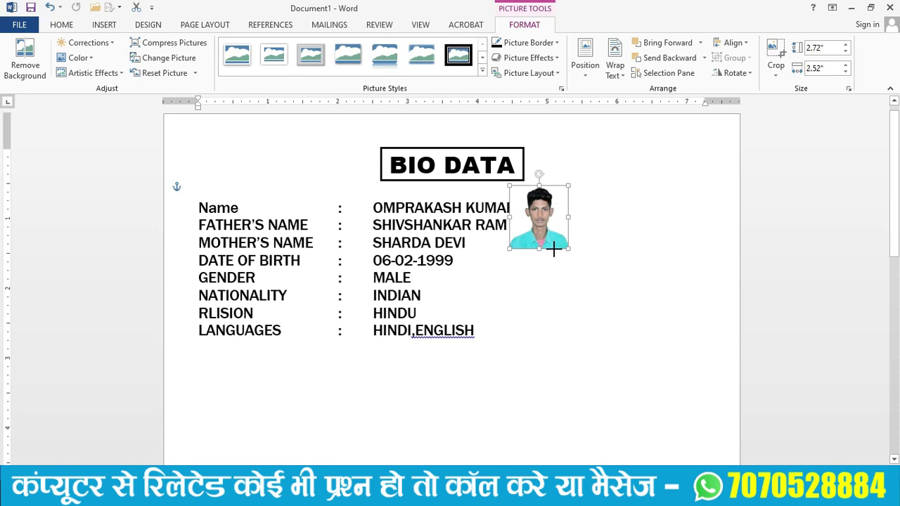
left_click_drag(543, 233, 655, 243)
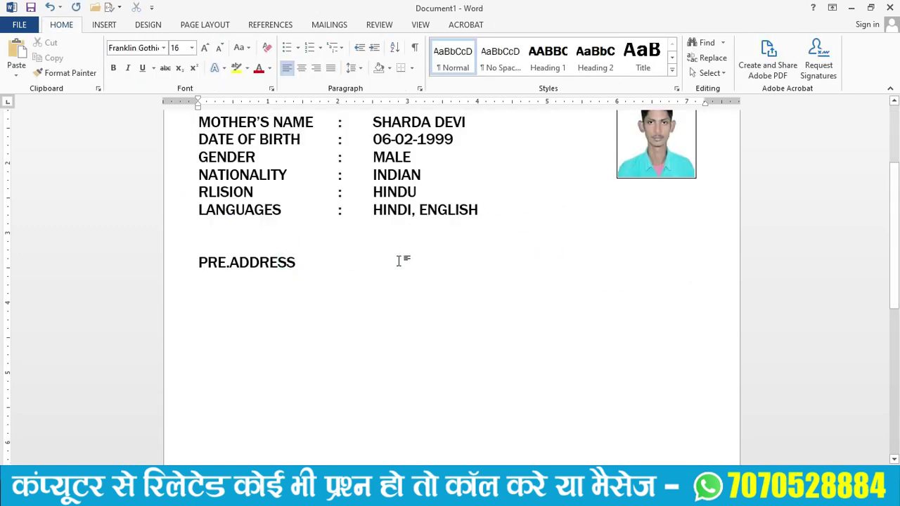
- Fill in the address and e-mail rows with colons aligned by tabs
key("Tab")
type(":")
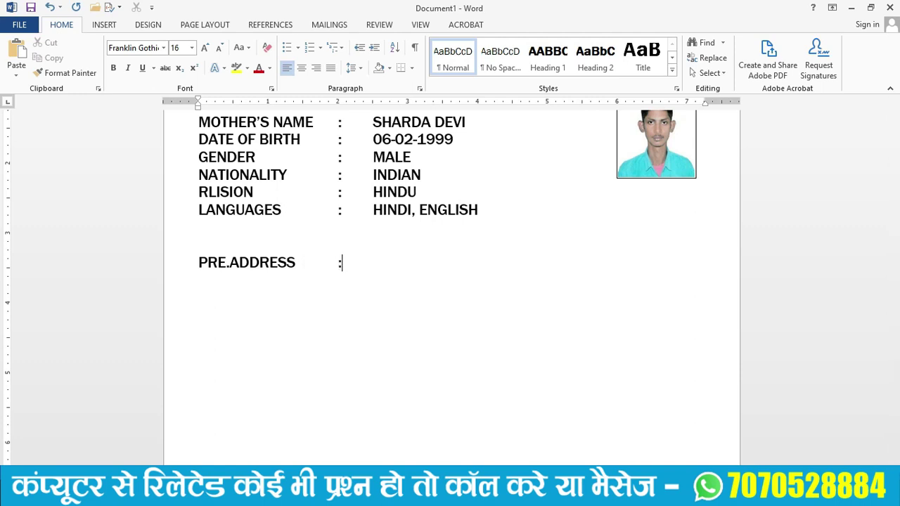
key("Tab")
type("THAW")
type(".COM")
key("Return")
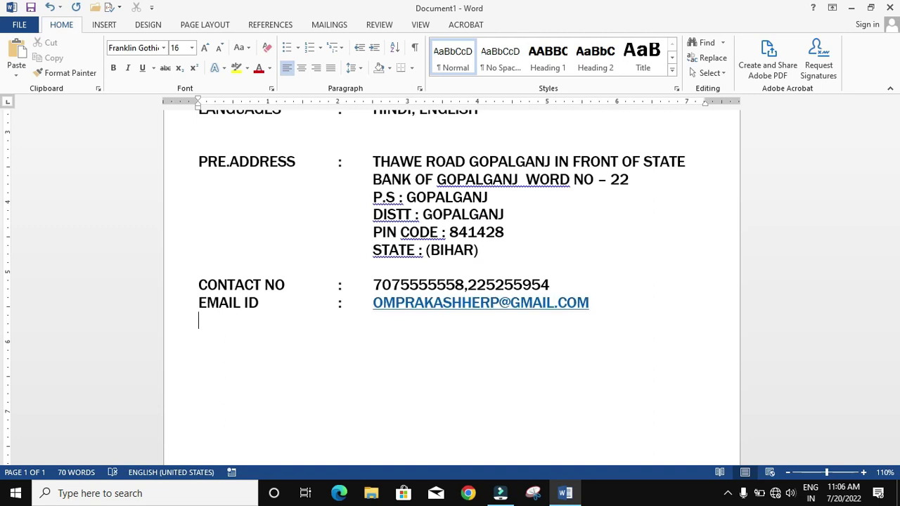
- Add an AADHAR NO row with the ID number, then begin the education heading
type("AADHAR NO")
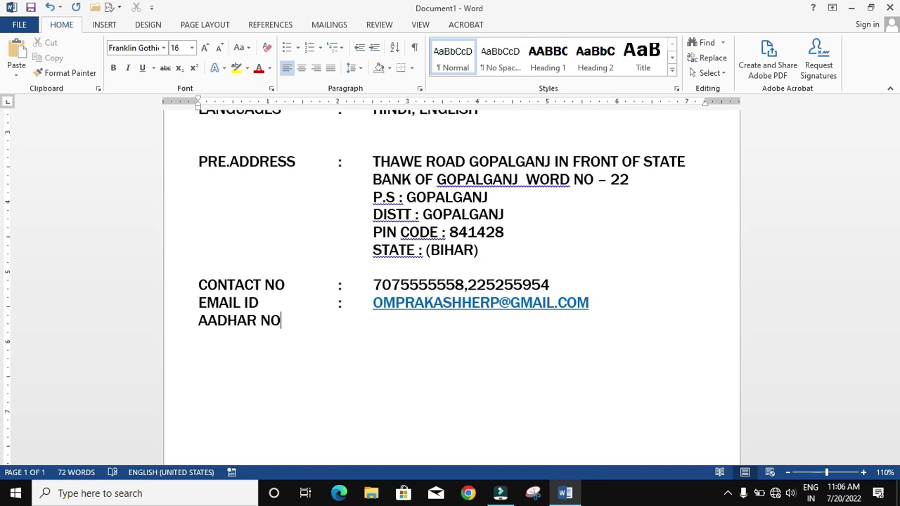
key("Tab")
key("Tab")
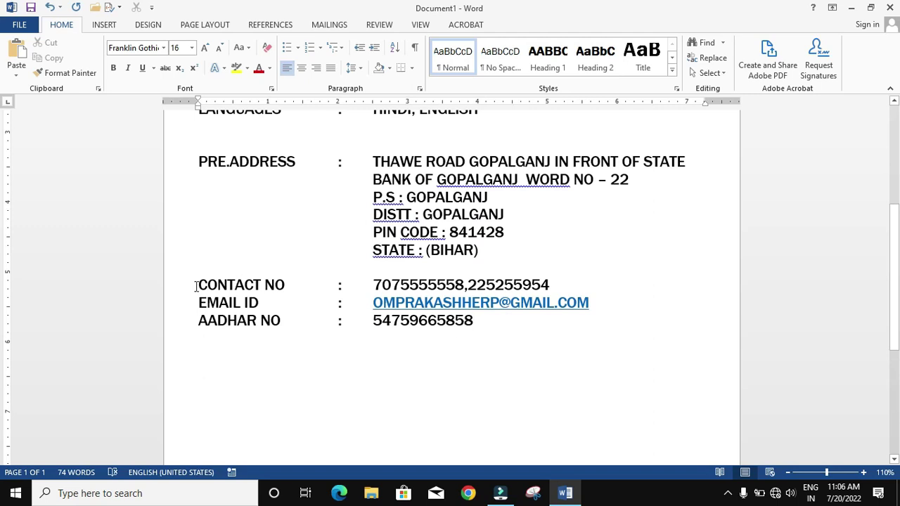
key("Return")
scroll(488, 334, "down", 4)
scroll(494, 338, "down", 1)
scroll(495, 342, "up", 2)
scroll(492, 339, "up", 2)
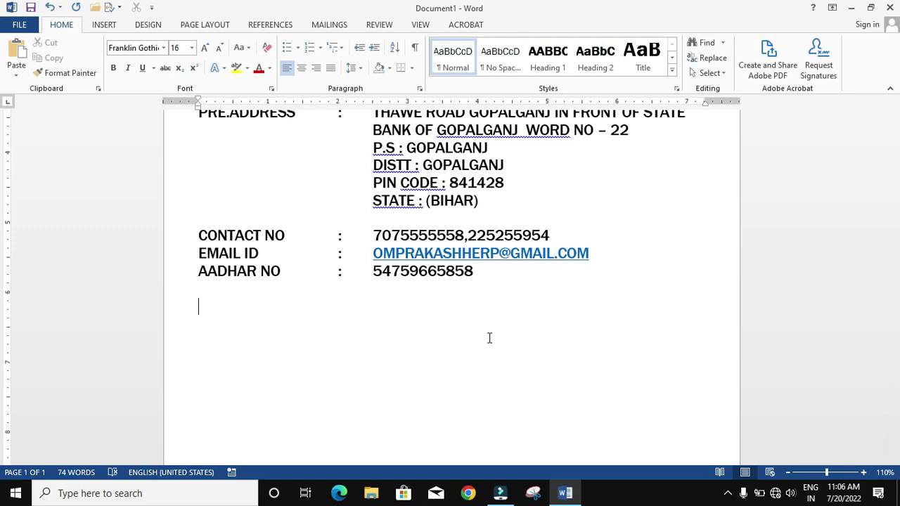
type("E")
type("DUCATNIONAL QUALICATION")
- Bold and underline the EDUCATNIONAL QUALICATION heading, then bring up the table size grid below it
left_click(115, 68)
left_click(142, 67)
left_click(355, 188)
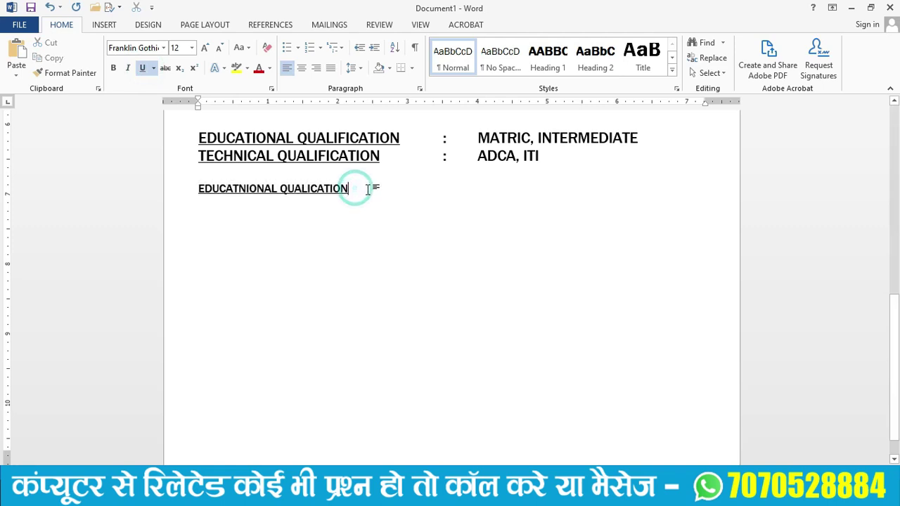
key("Return")
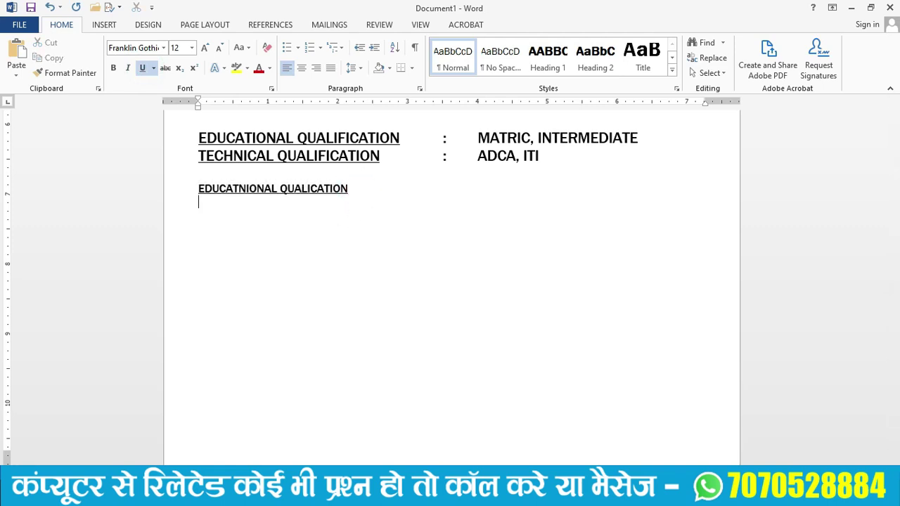
left_click(105, 27)
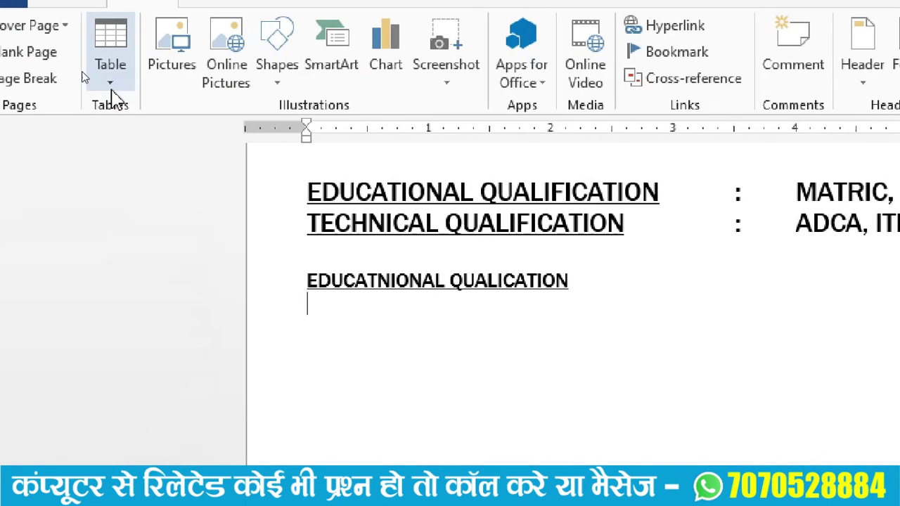
type("A")
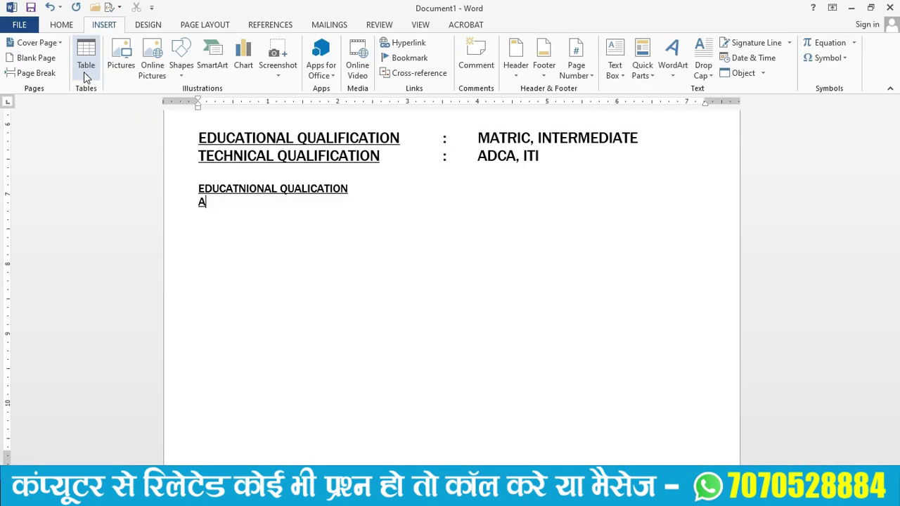
left_click(85, 74)
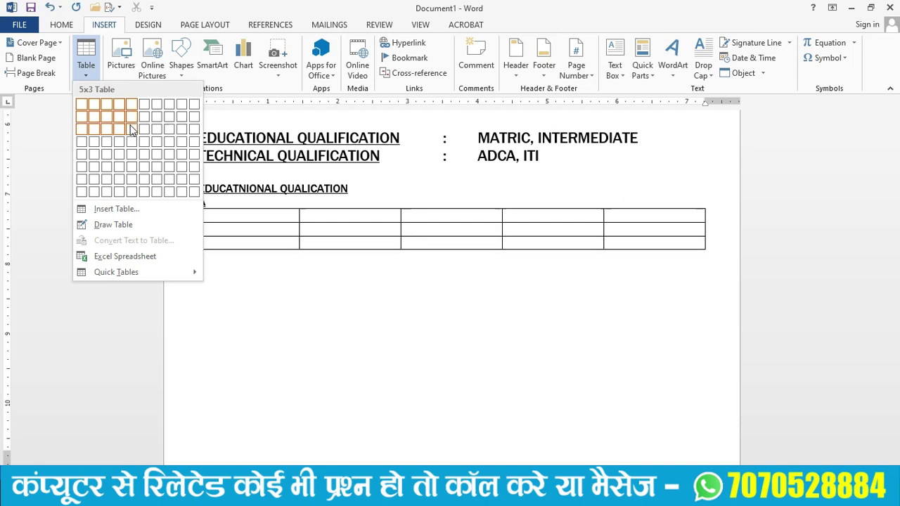
- Insert a 5 by 3 table below the heading and type EXAM in its first cell
left_click(132, 130)
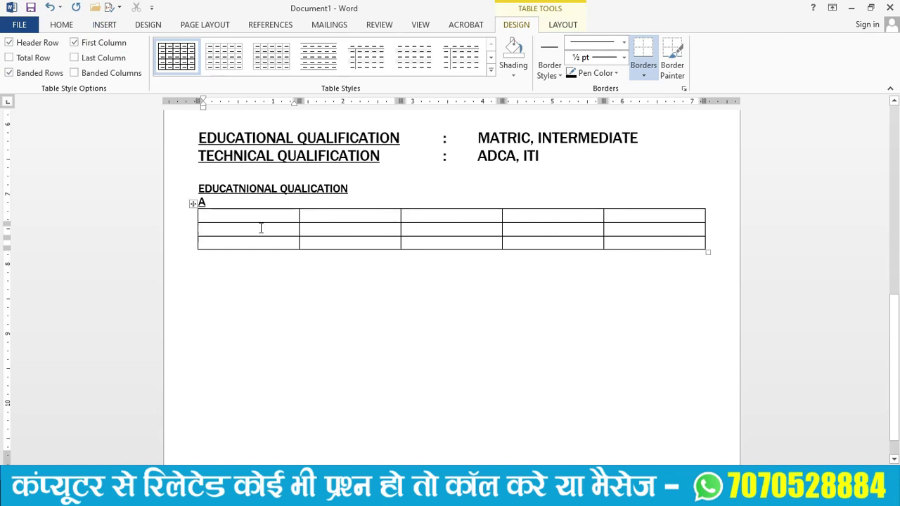
type("E")
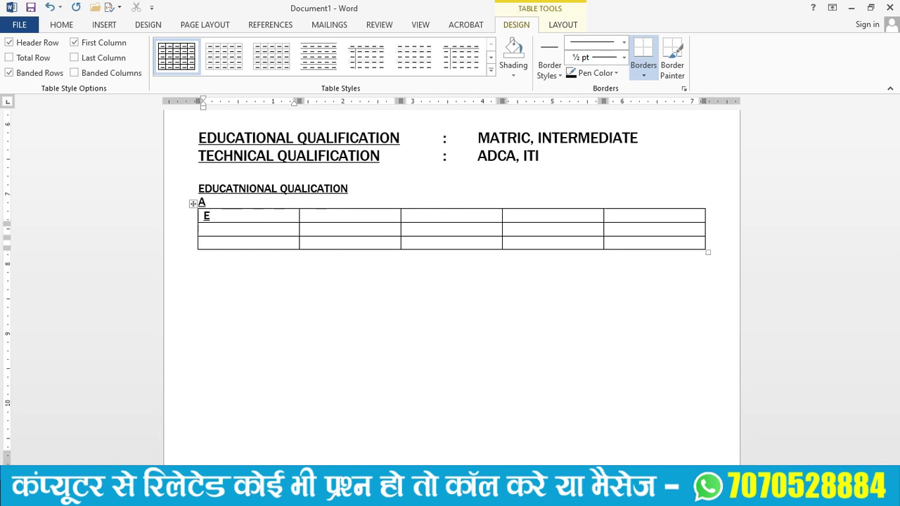
key("BackSpace")
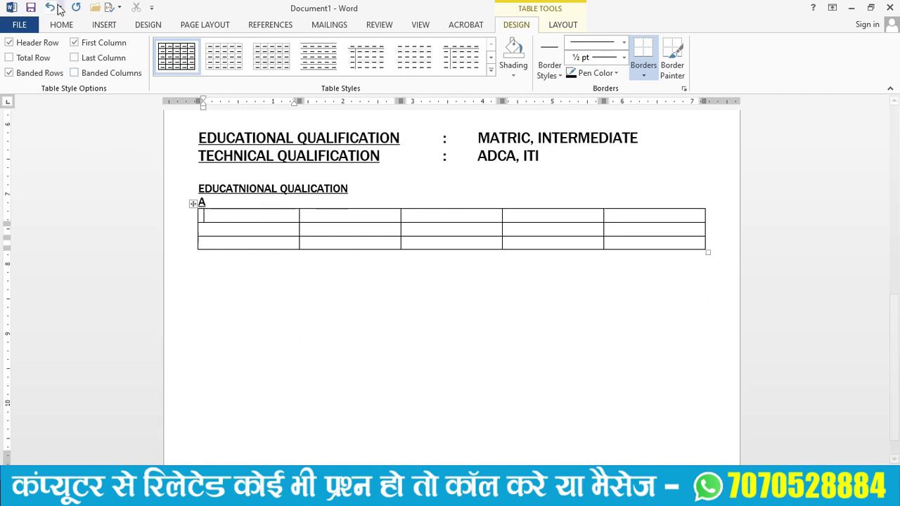
left_click(61, 25)
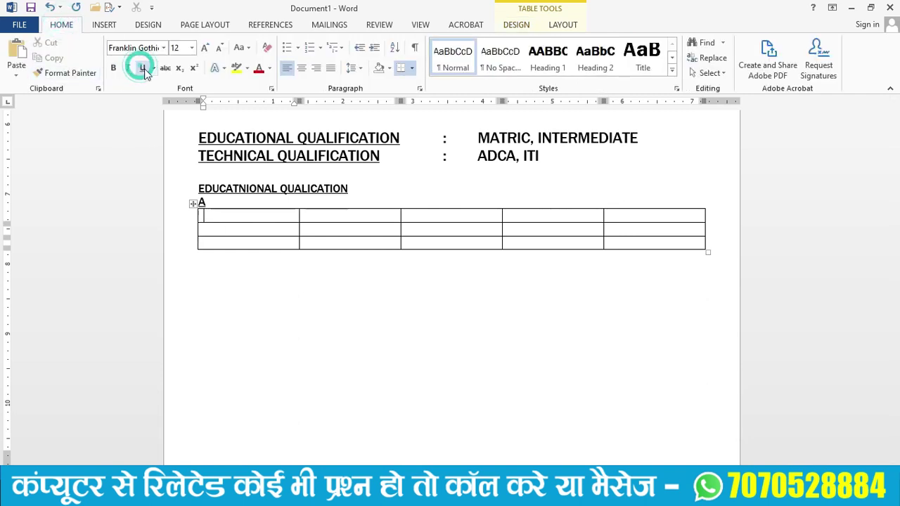
type("EXAM")
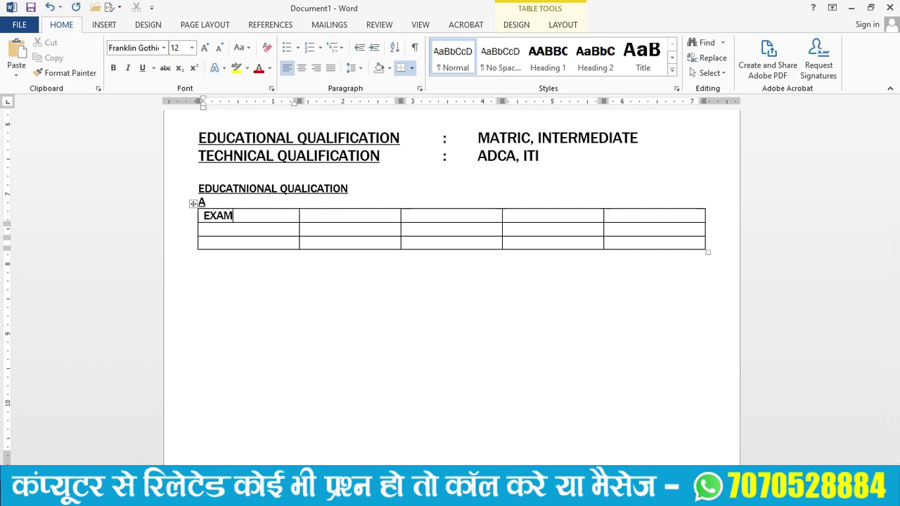
key("Tab")
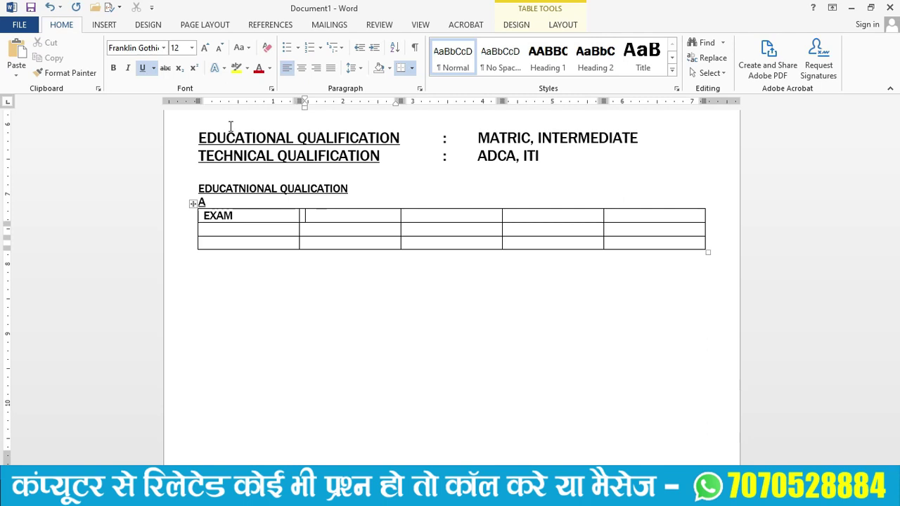
- Fill the next cells with BOARD/UNIVERSITY DIVISION, 68.4% and 2015
type("BOR")
key("BackSpace")
type("ARD/")
type("UNIVERSI")
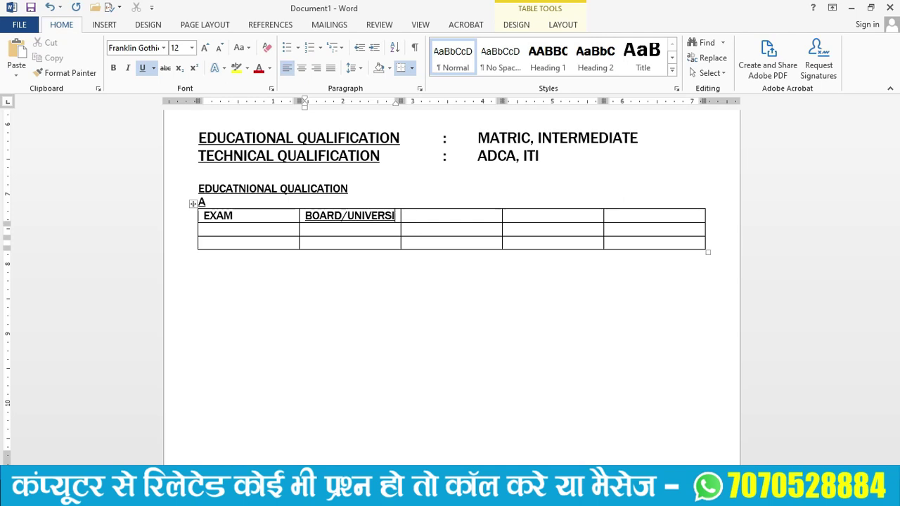
type("TY")
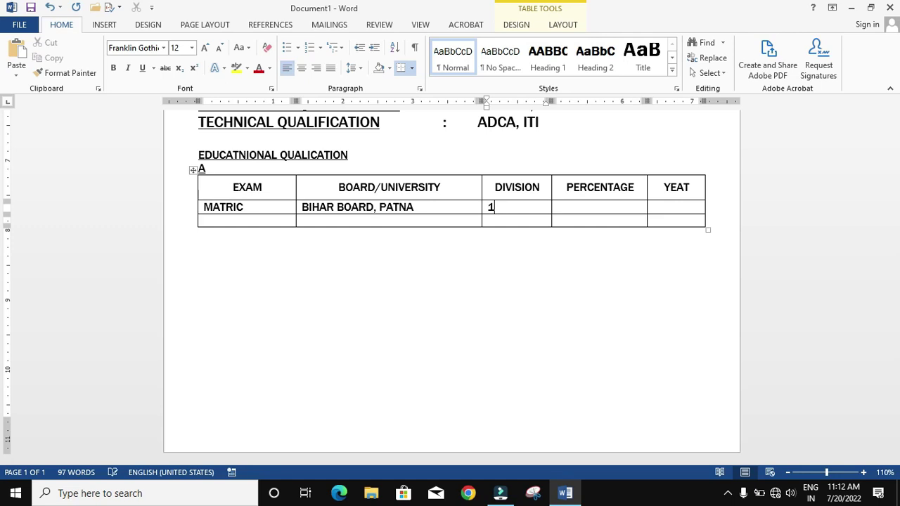
type(" DIVISION")
key("Tab")
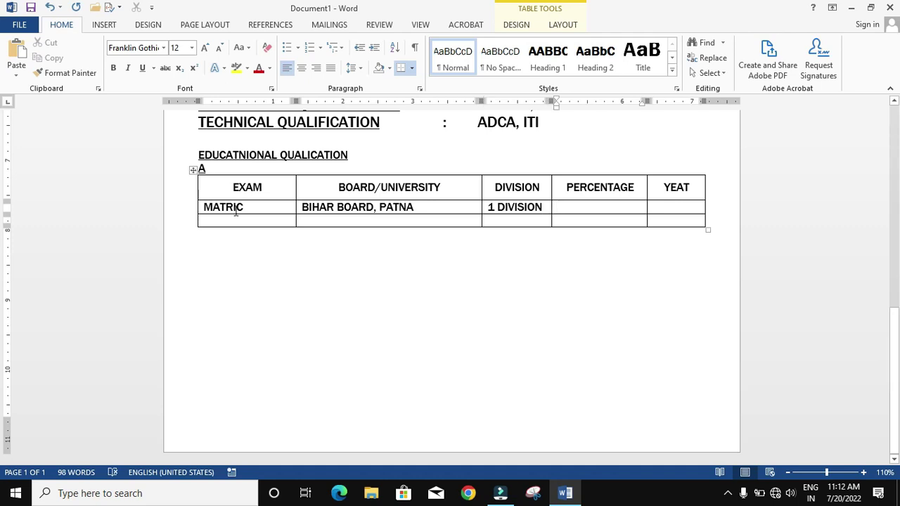
type("68.4%")
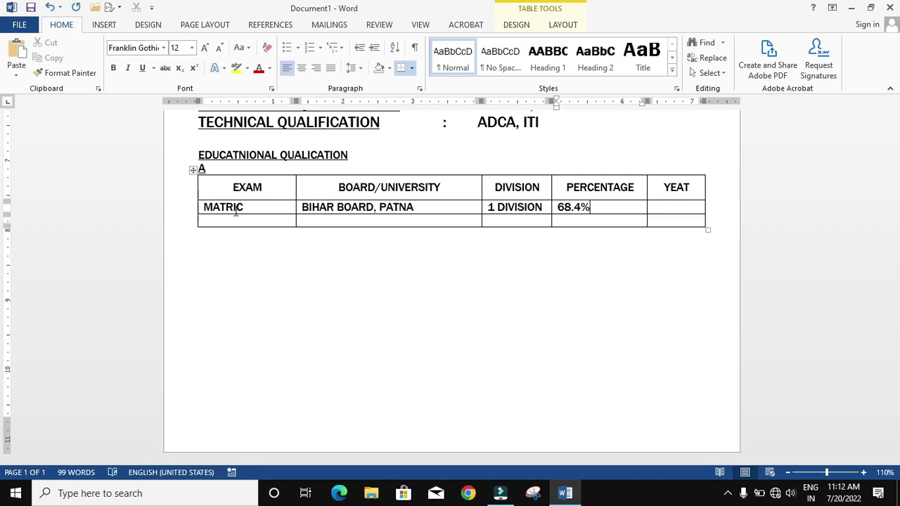
key("Tab")
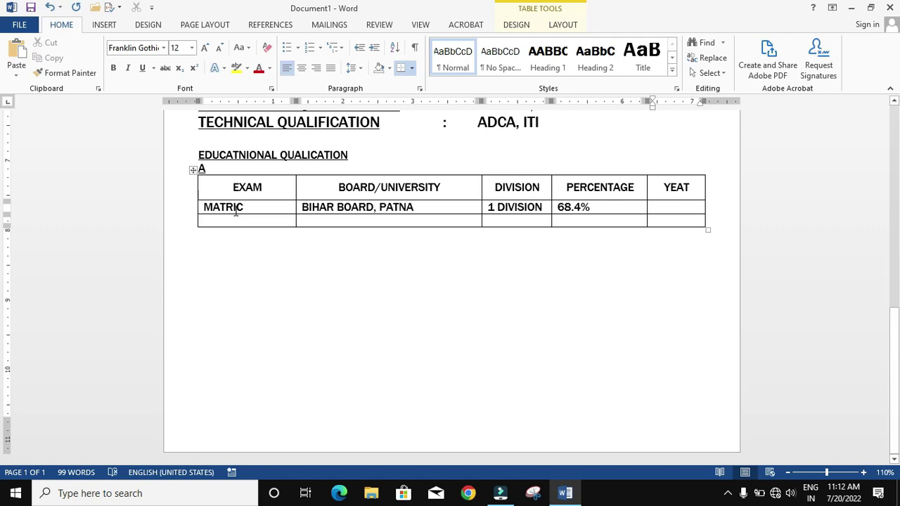
type("2015")
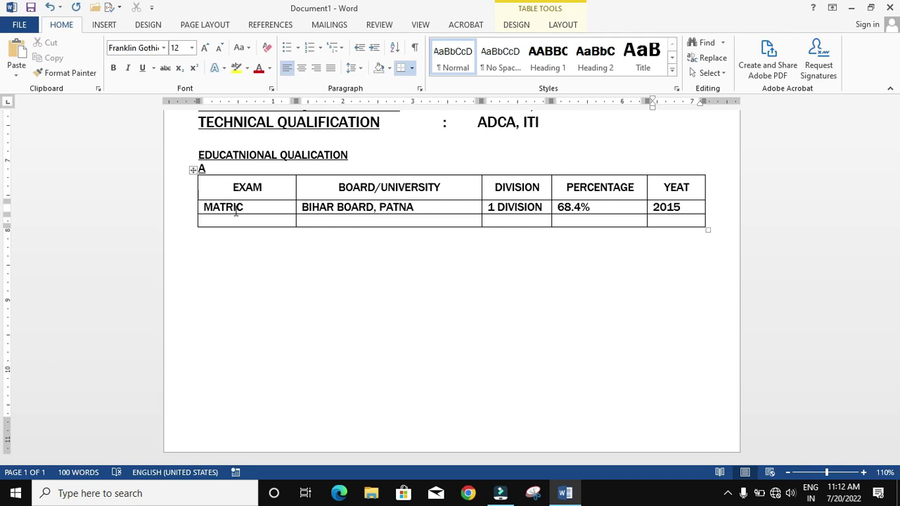
key("Tab")
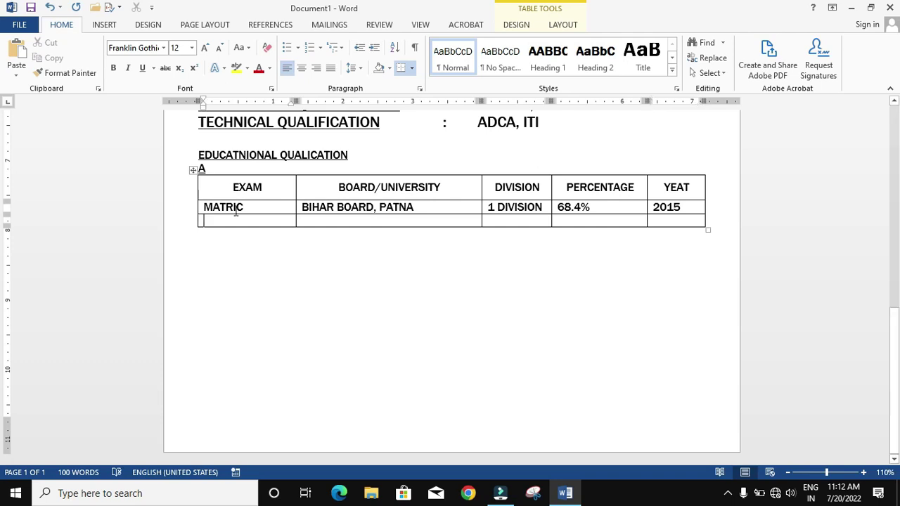
- Enter INTERMEDIATE, BIHAR BOARD,PATNA, 1 DIVISION and 72 in the next row
type("INTERMEDIATE")
key("Tab")
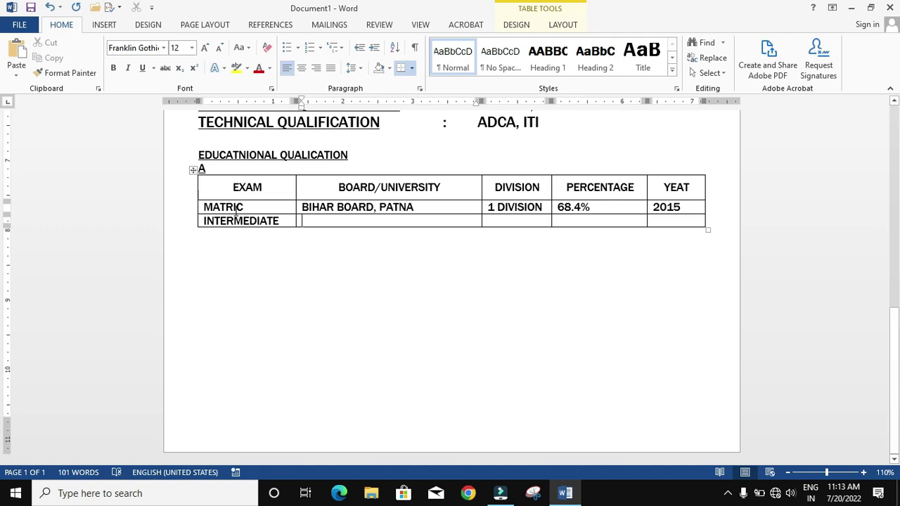
type("BIHAR BOARD")
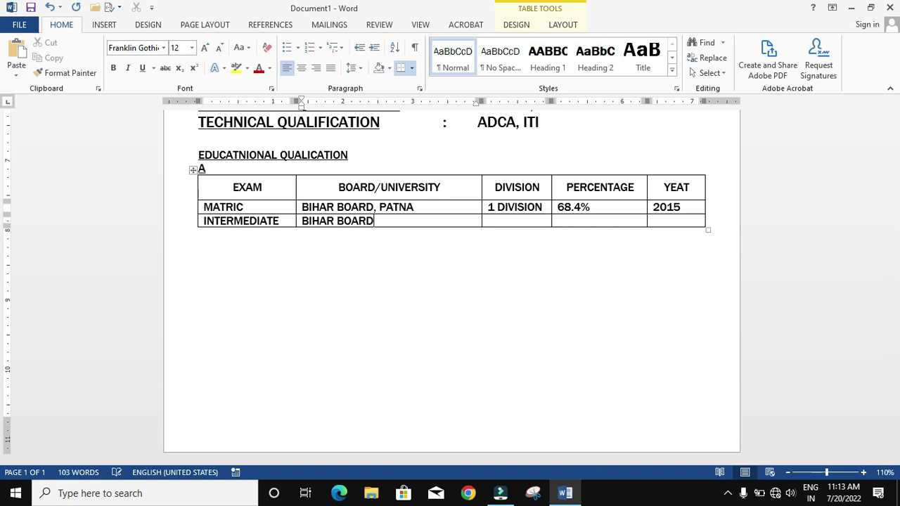
type(",PATNA")
key("Tab")
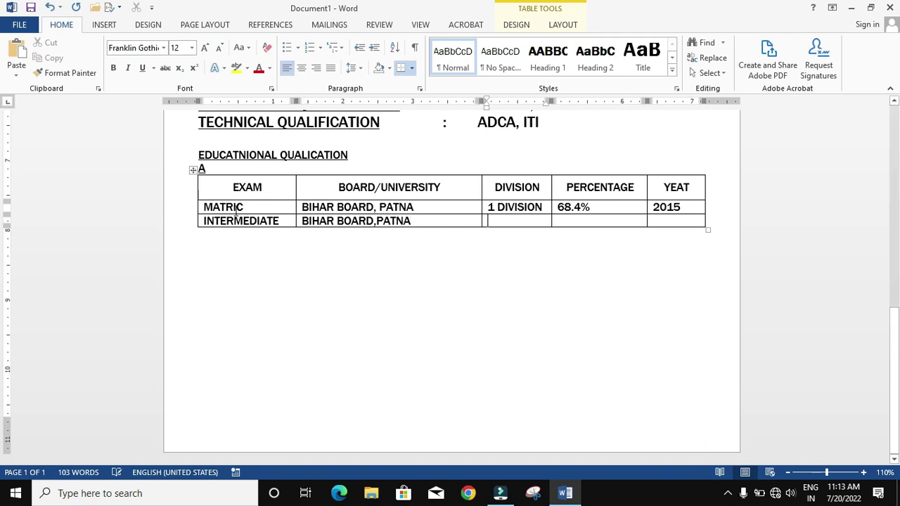
type("1")
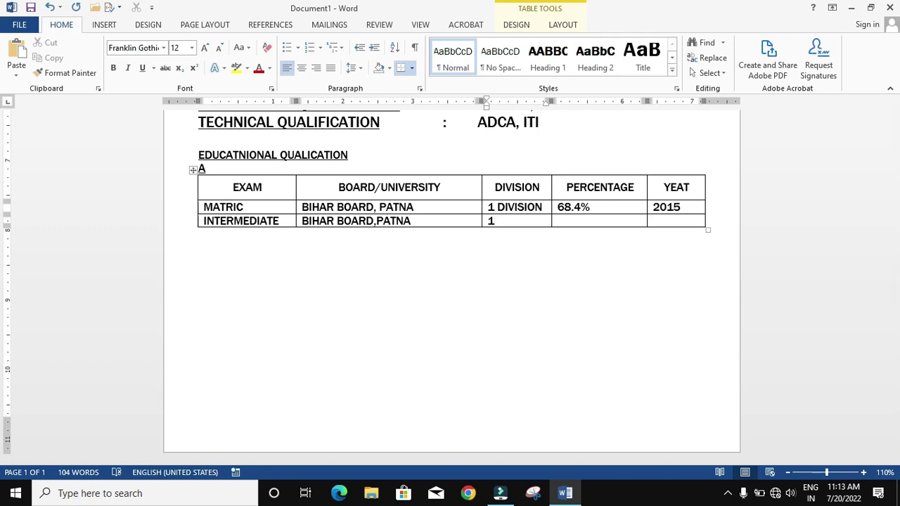
type(" DIVISION")
key("Tab")
type("72")
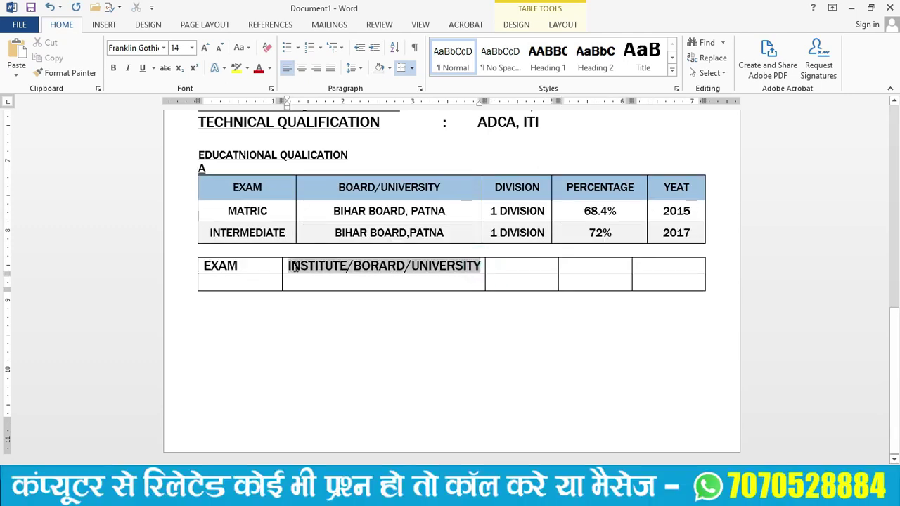
- Type YEAR OF PASSING and GRADE into the second table's third and fourth header cells
left_click_drag(502, 269, 504, 266)
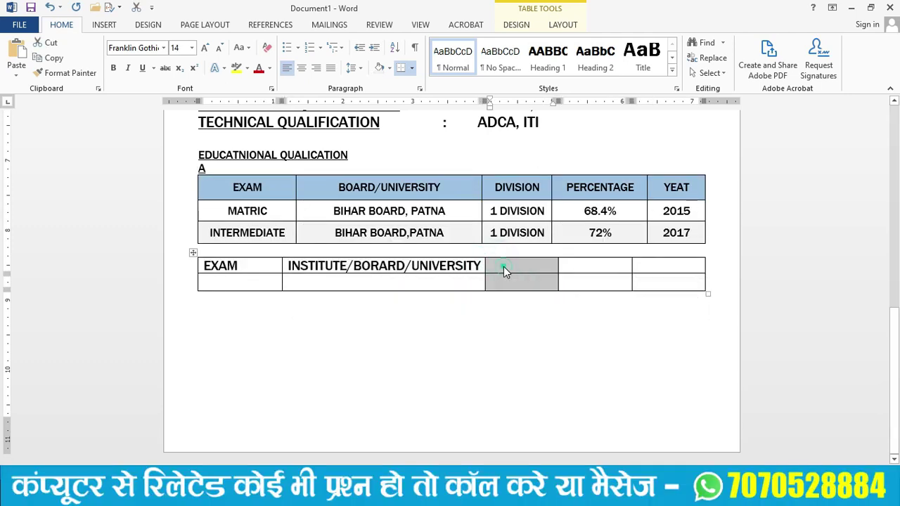
left_click(503, 266)
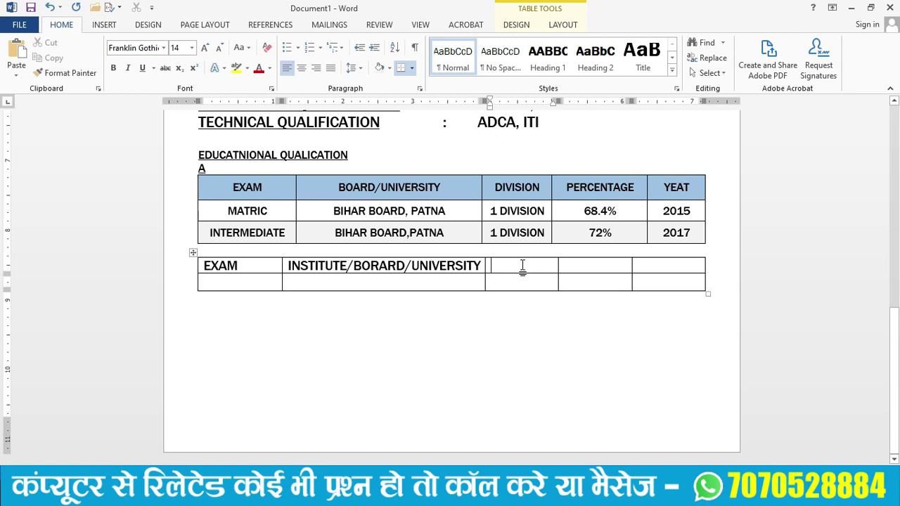
type("YEAR OF PASSING")
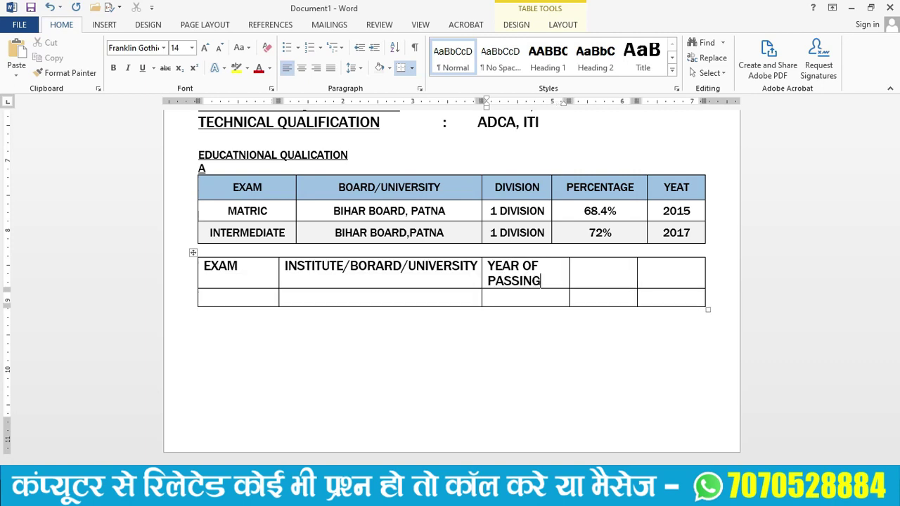
key("Tab")
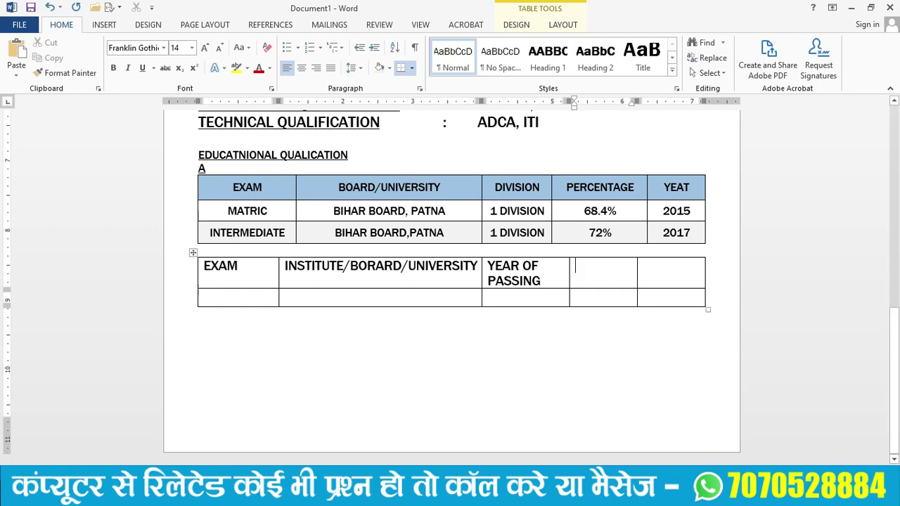
type("GRADE")
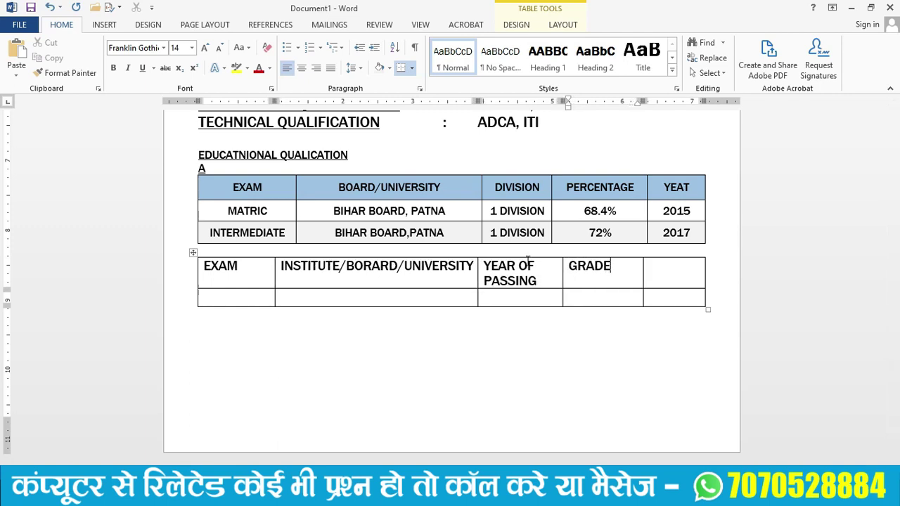
left_click(679, 282)
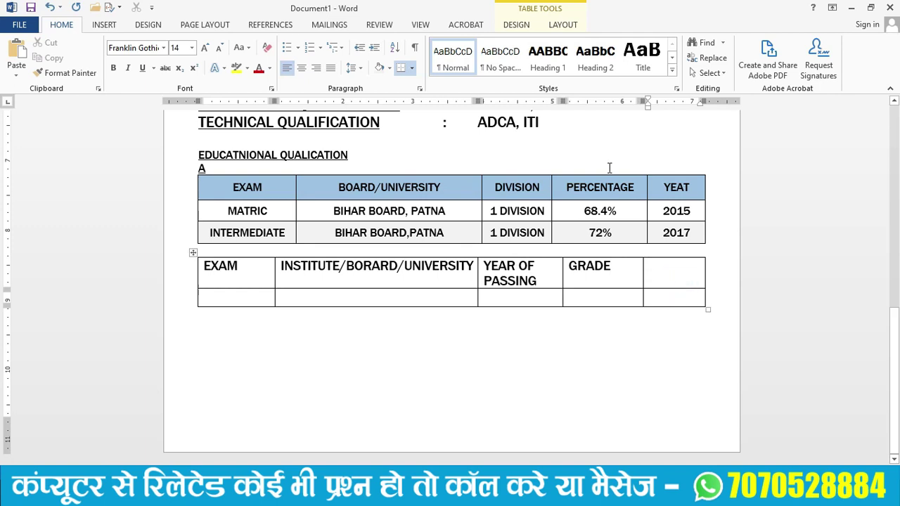
left_click(559, 26)
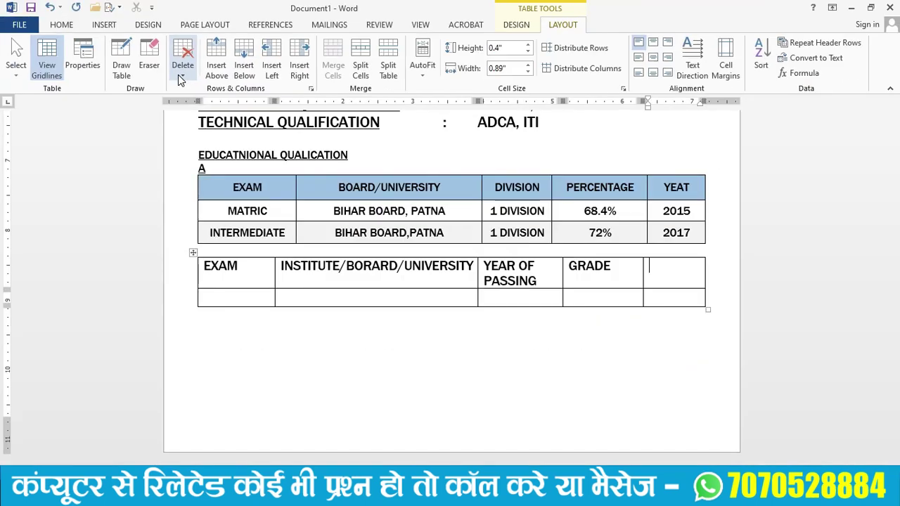
- Delete the empty last cell of both rows, shifting cells left each time
left_click(181, 76)
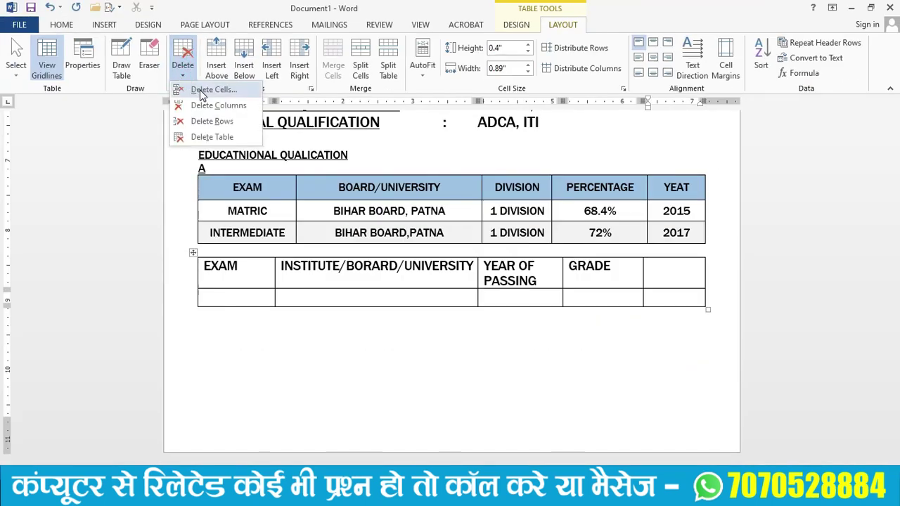
left_click(202, 92)
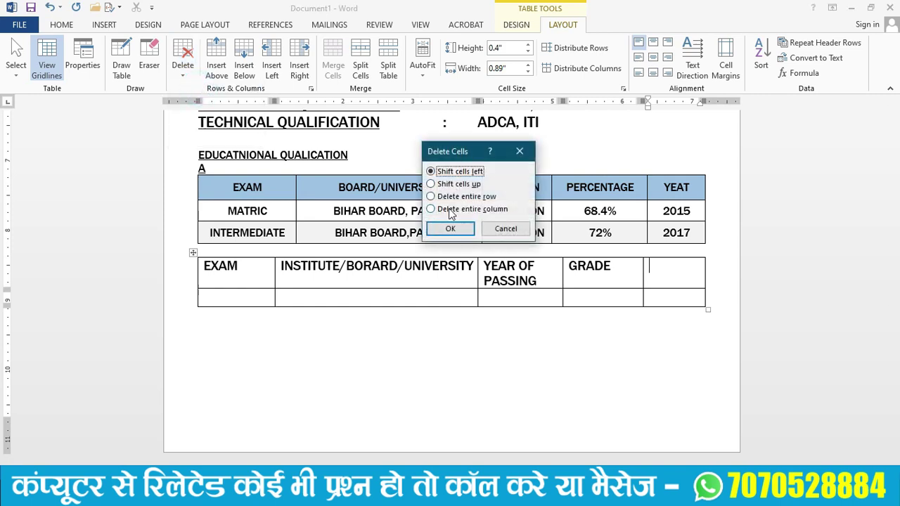
left_click(452, 228)
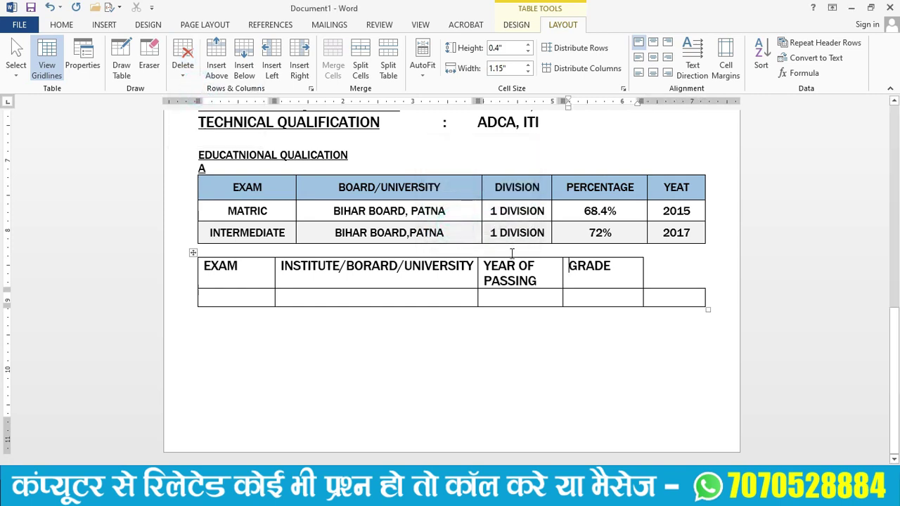
left_click(676, 300)
left_click(184, 67)
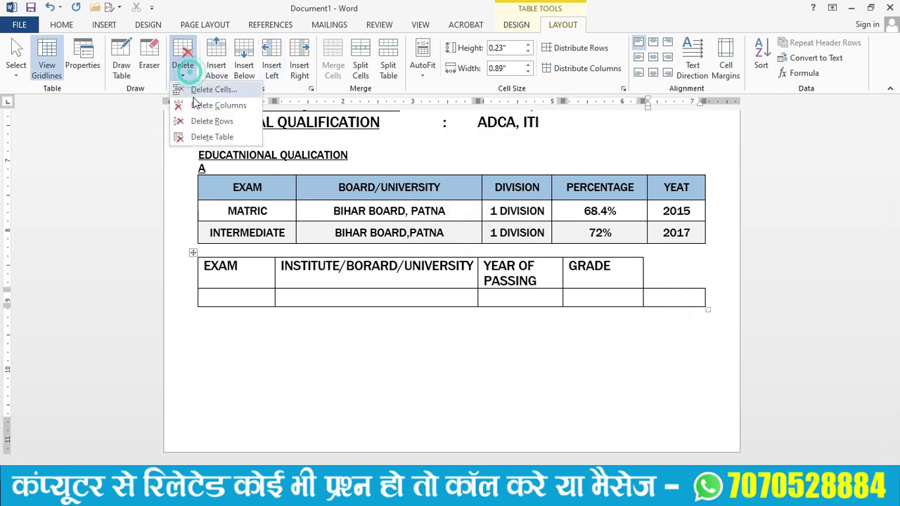
left_click(204, 89)
left_click(464, 230)
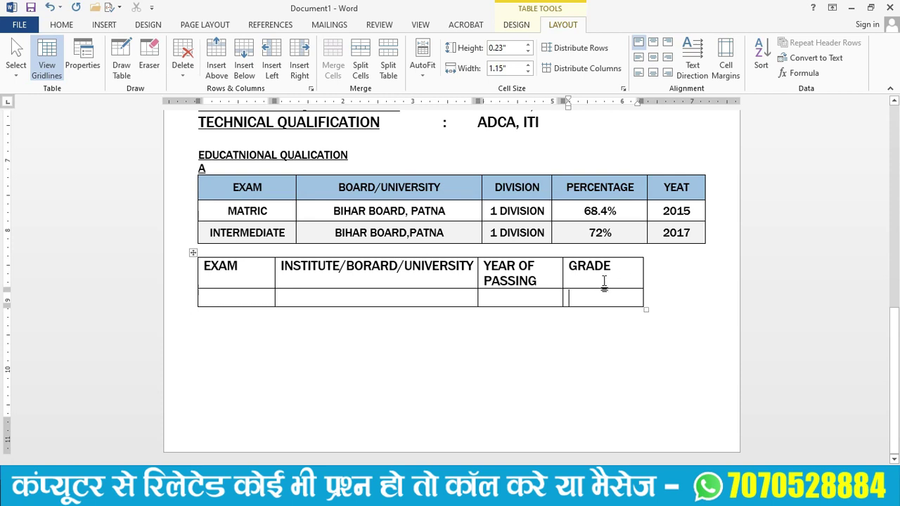
left_click(641, 266)
- Drag the column borders to widen GRADE, YEAR OF PASSING and INSTITUTE/BORARD/UNIVERSITY in both rows
left_click_drag(641, 276, 702, 286)
left_click_drag(642, 300, 708, 300)
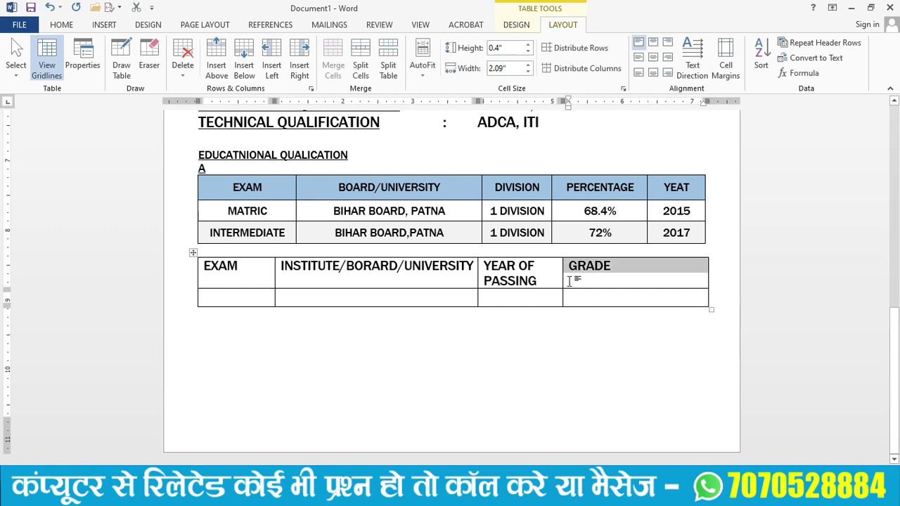
left_click_drag(563, 278, 640, 284)
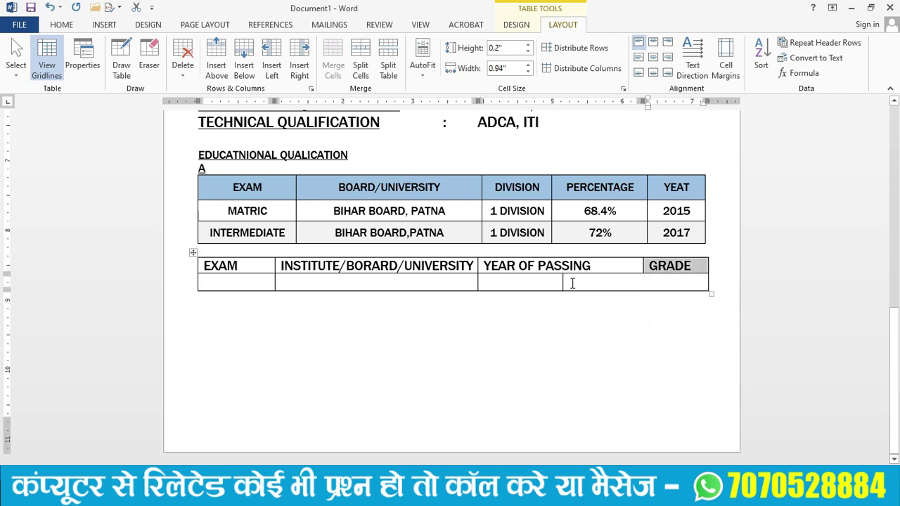
left_click_drag(562, 282, 643, 294)
left_click(482, 269)
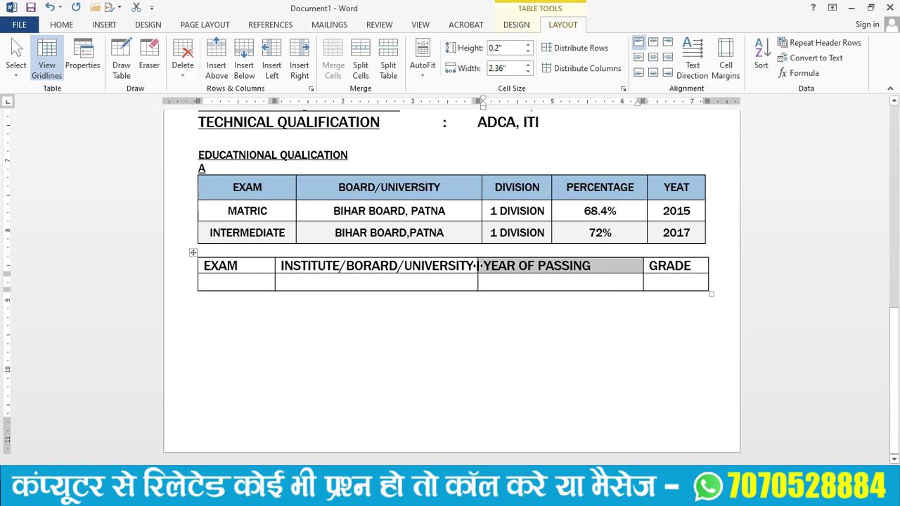
left_click_drag(478, 265, 520, 265)
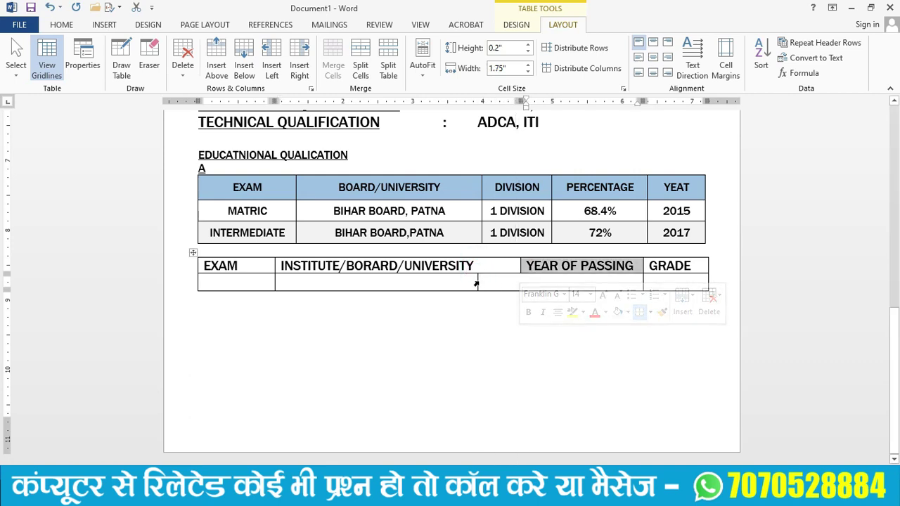
left_click_drag(478, 284, 520, 287)
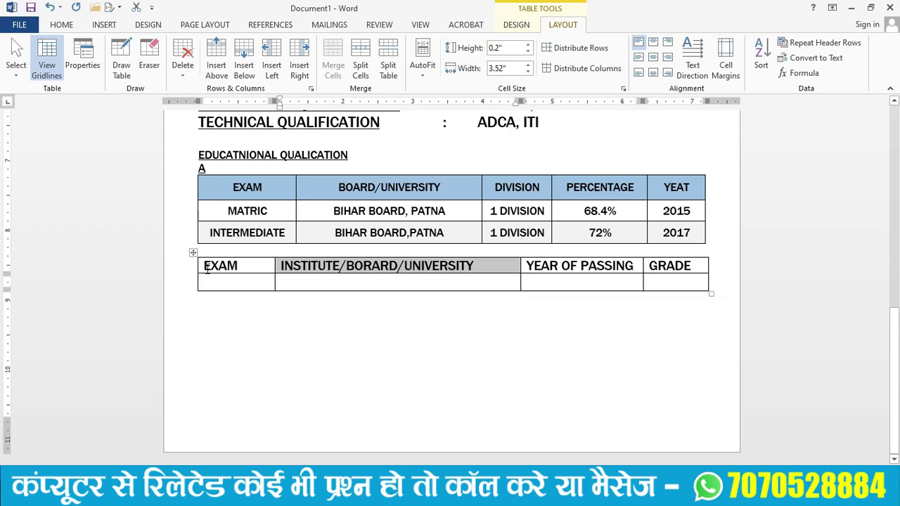
- Centre the text of the second table's header row
left_click_drag(207, 268, 698, 265)
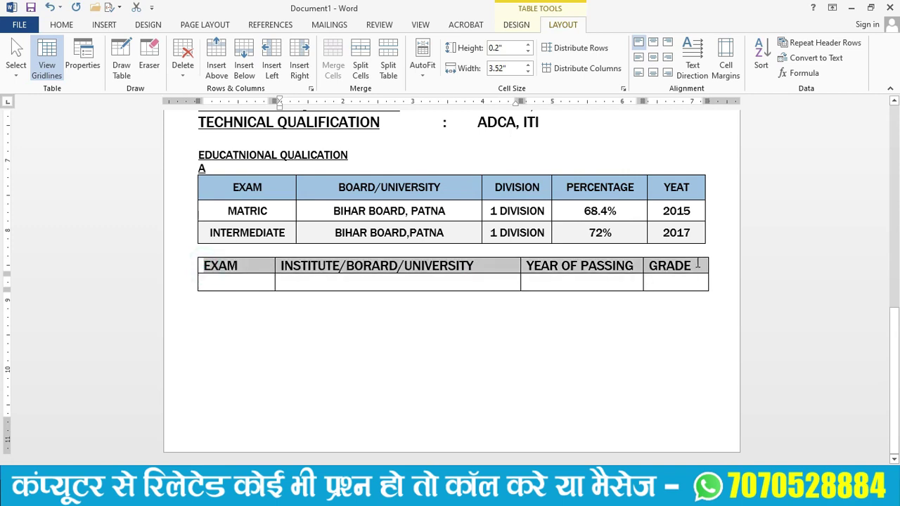
left_click(653, 57)
left_click(452, 324)
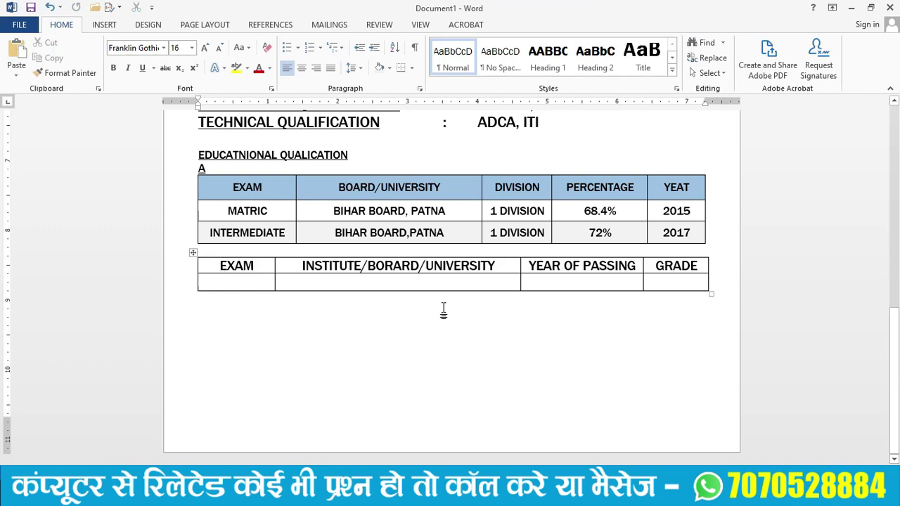
- Enter ITI, ITI GOPALGANJ, PASS and 'A' across the second table's data row
left_click(240, 286)
type("ITI")
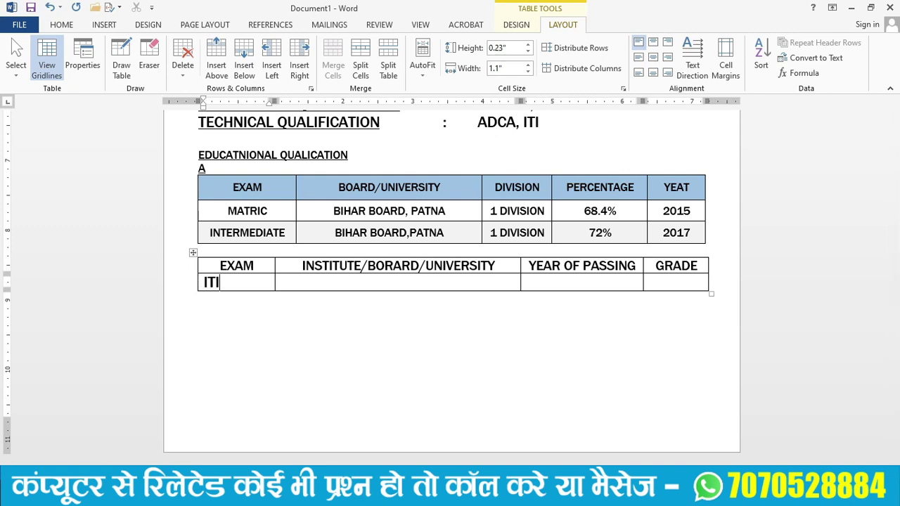
key("Tab")
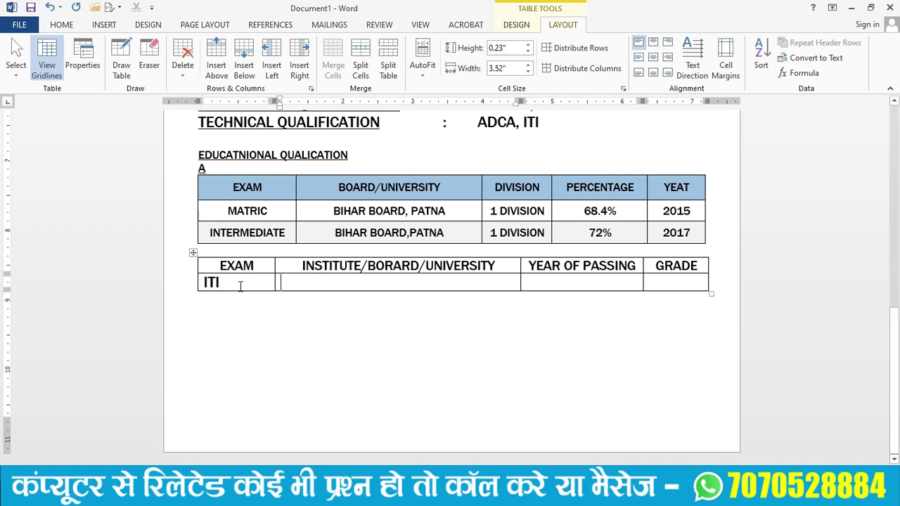
type("ITI GOPALGANJ")
key("Tab")
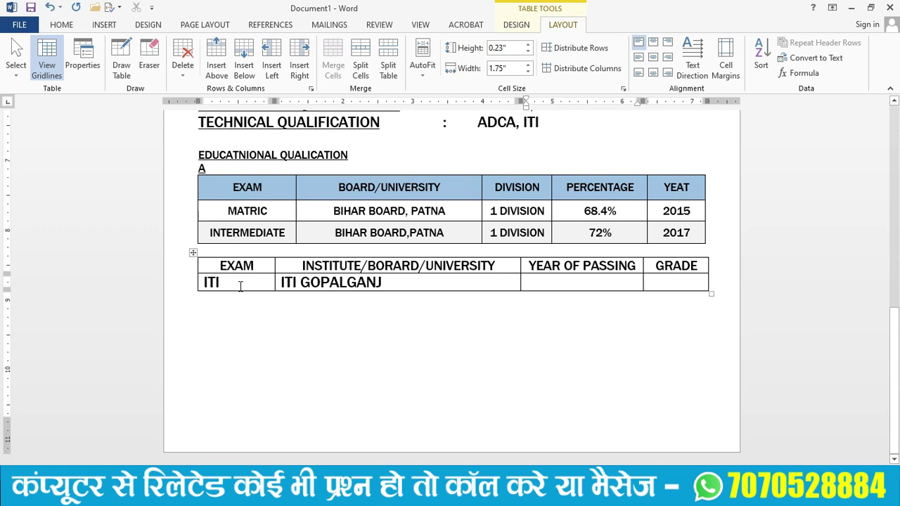
type("PASS")
key("Tab")
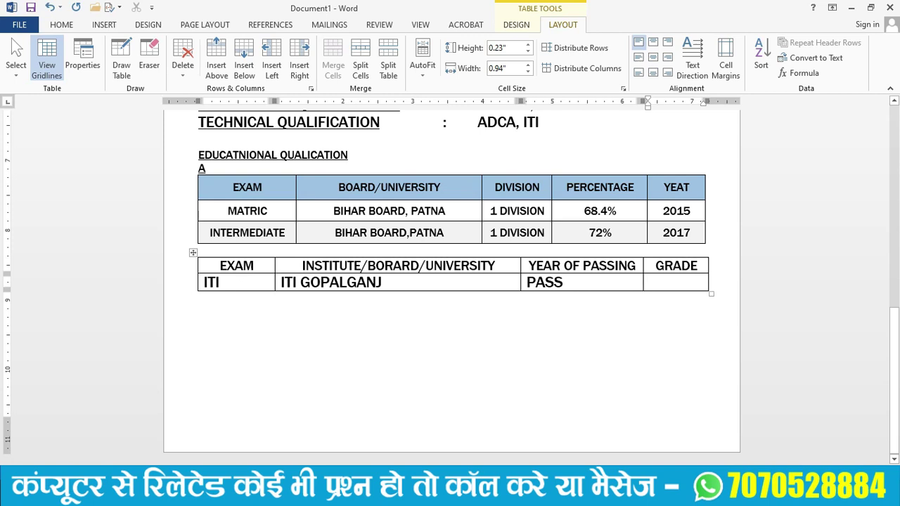
type("'")
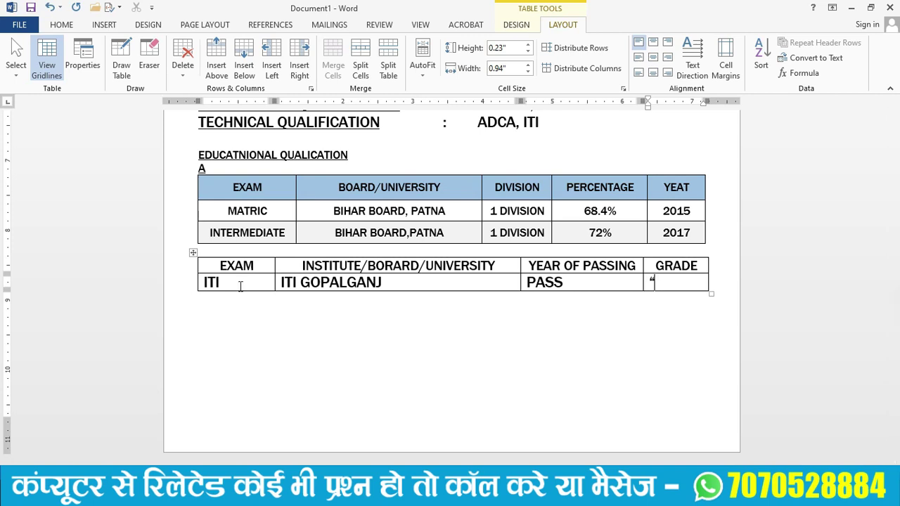
type("A”")
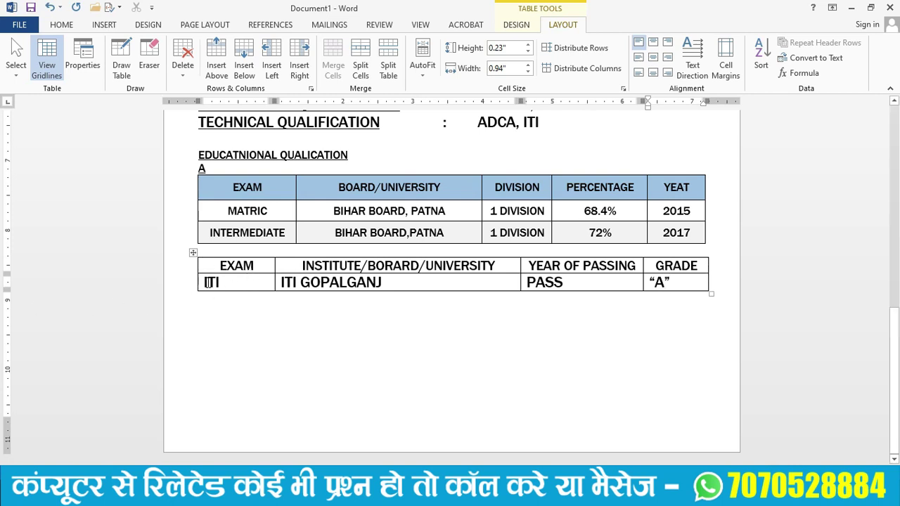
left_click(198, 282)
- Centre the ITI row, make the header row taller, and shrink the ITI text to 14
double_click(199, 283)
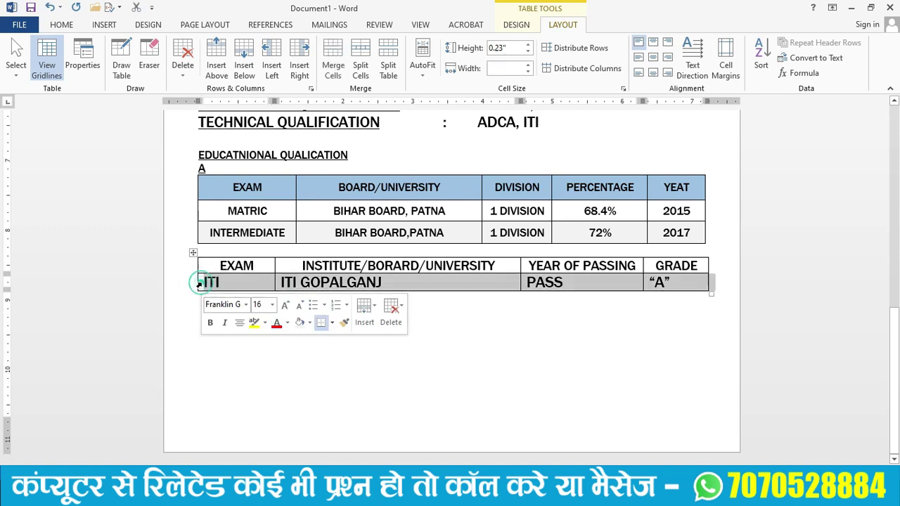
left_click(653, 59)
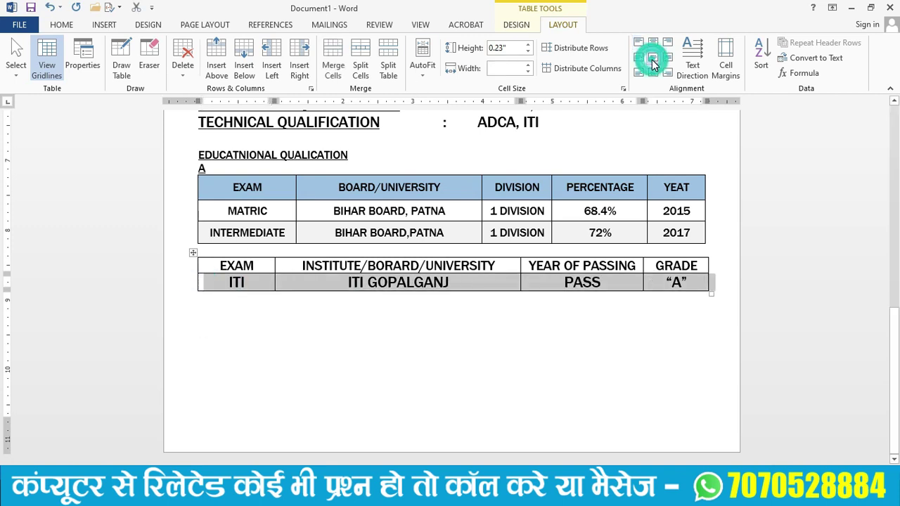
left_click(417, 329)
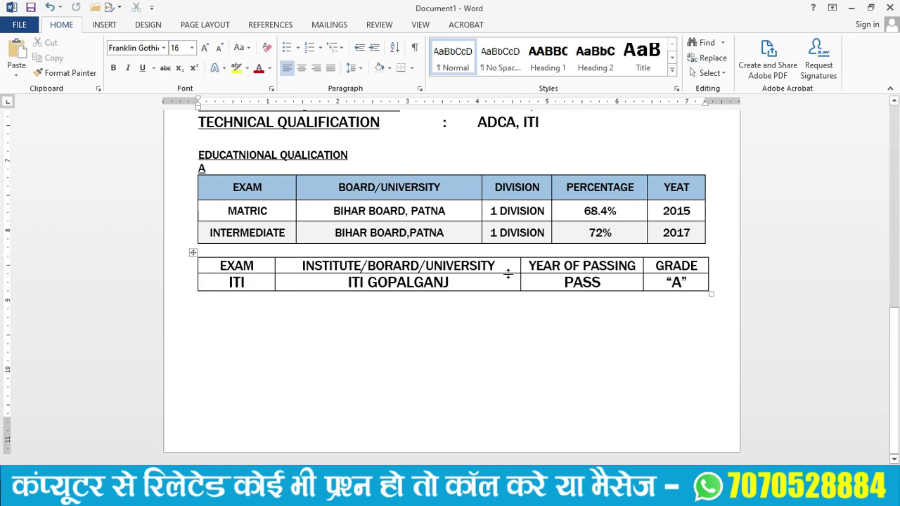
left_click_drag(508, 274, 522, 289)
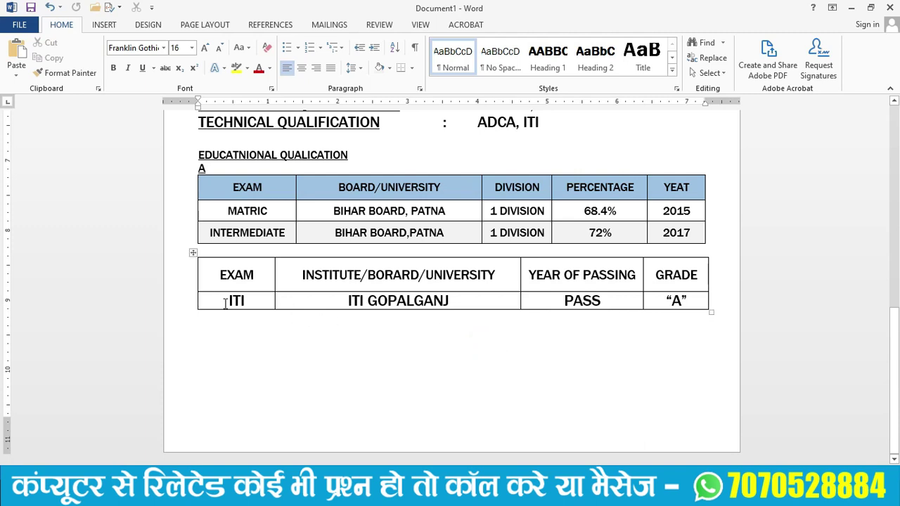
left_click_drag(225, 303, 679, 302)
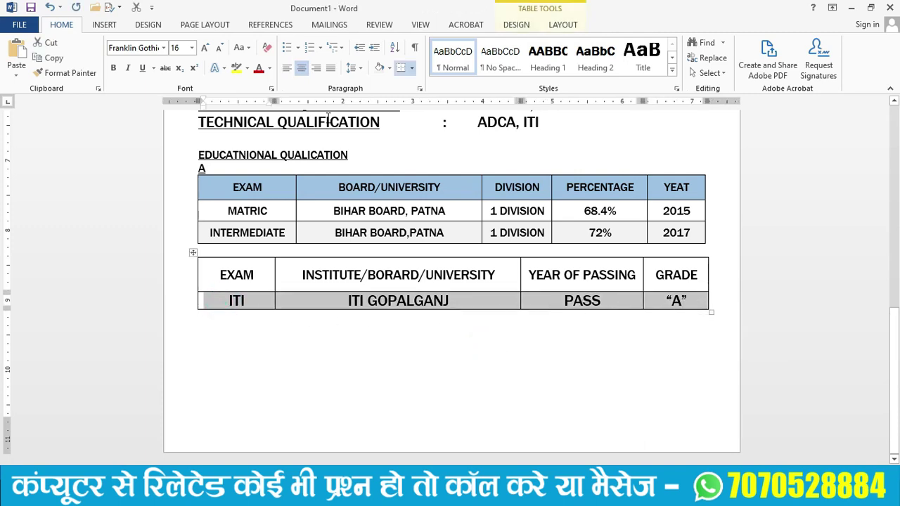
left_click(220, 50)
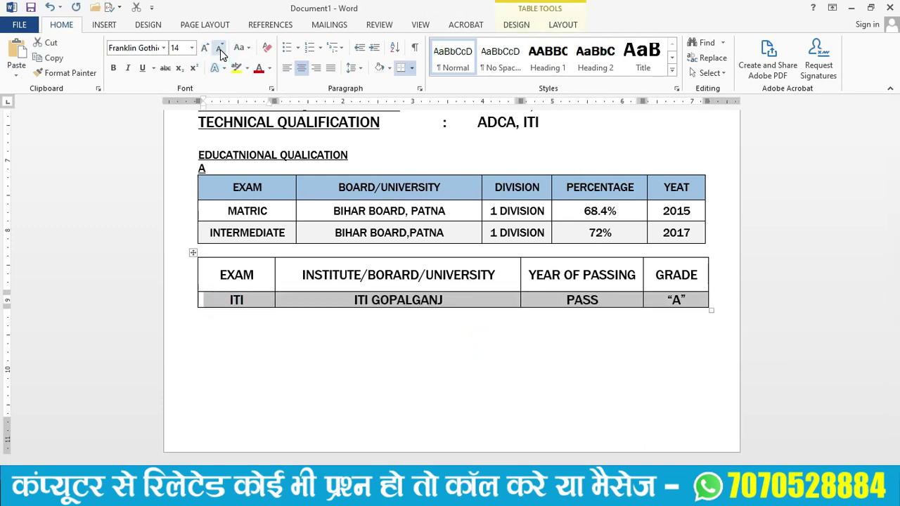
- Try a larger header font size, revert it, and open the header row's Shading colours
left_click_drag(222, 274, 706, 275)
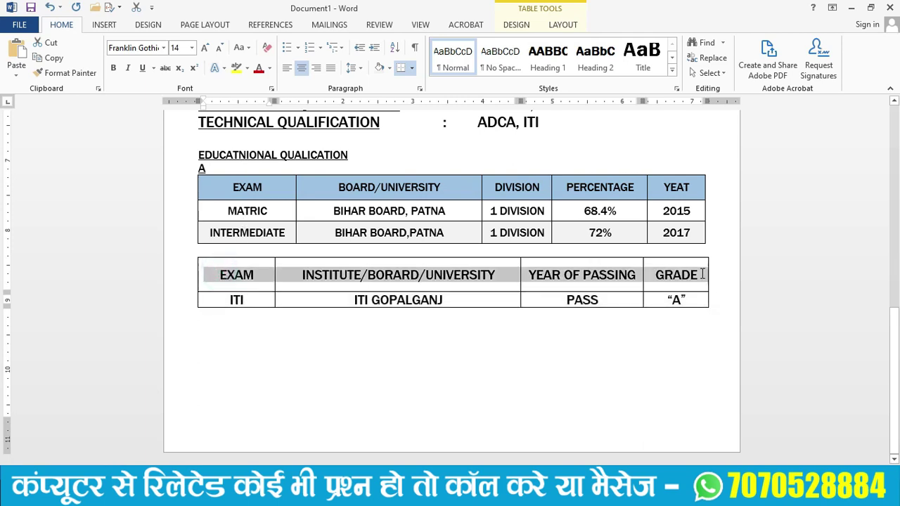
left_click(206, 49)
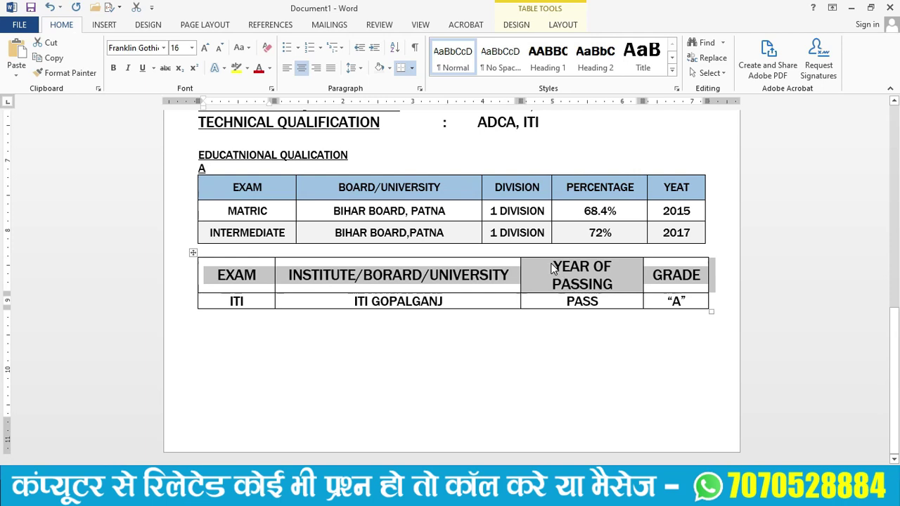
left_click(220, 50)
left_click(535, 368)
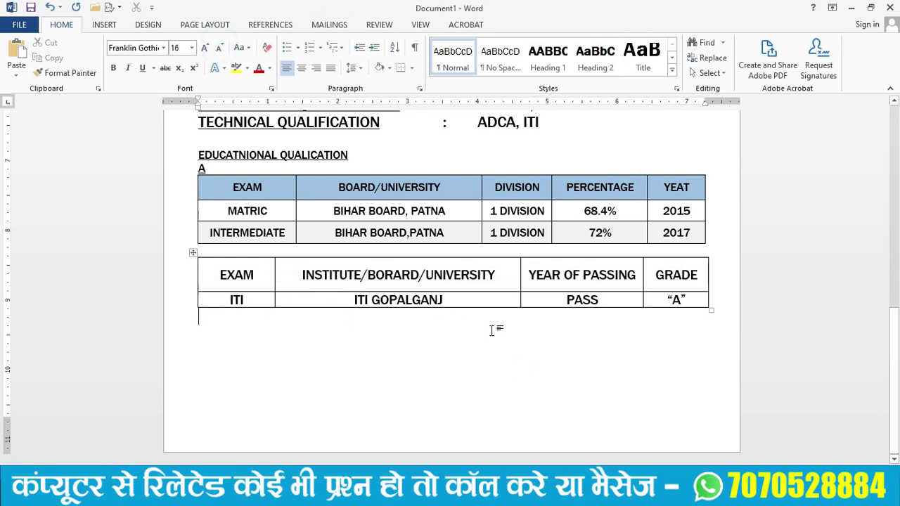
left_click_drag(207, 272, 676, 278)
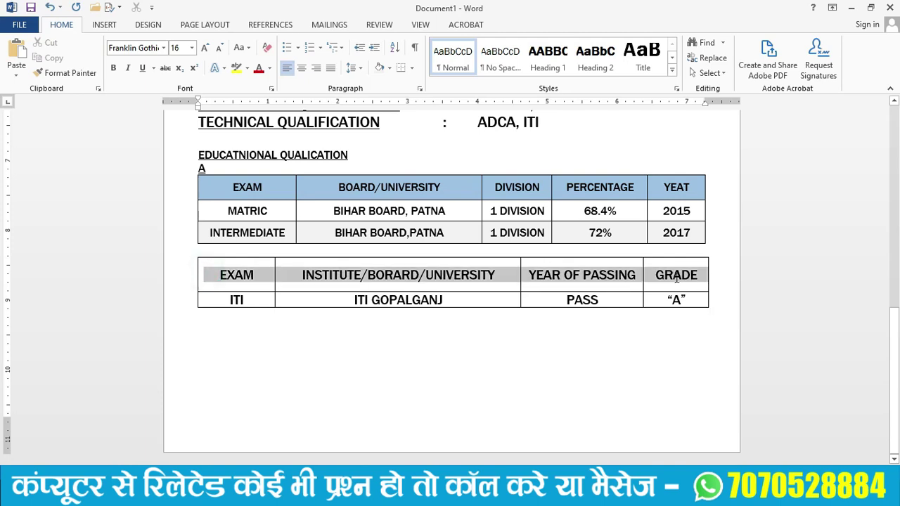
left_click(520, 26)
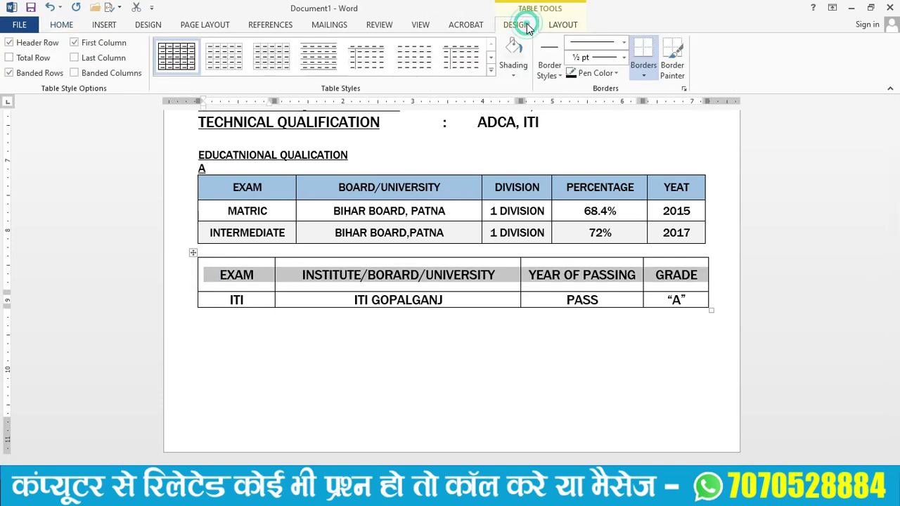
left_click(514, 73)
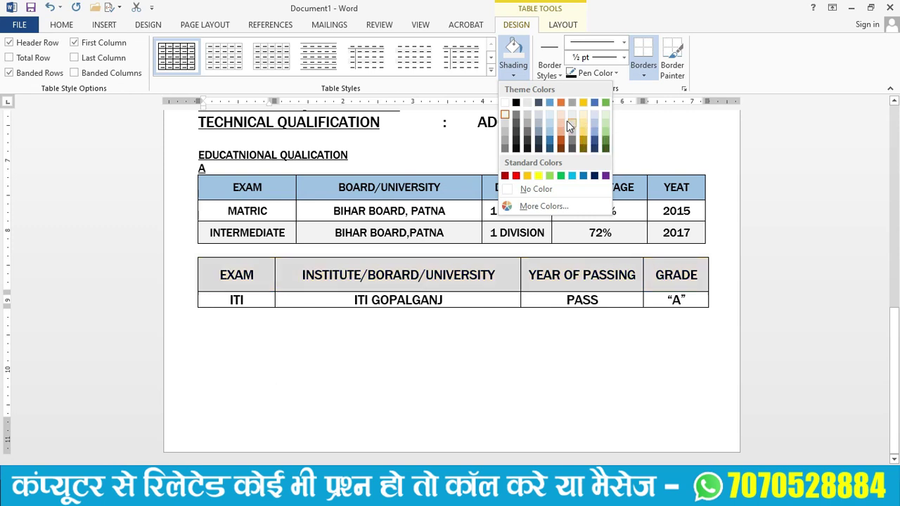
- Apply green shading to the second table's header row and drag its ITI row slightly taller
left_click(607, 131)
left_click(398, 326)
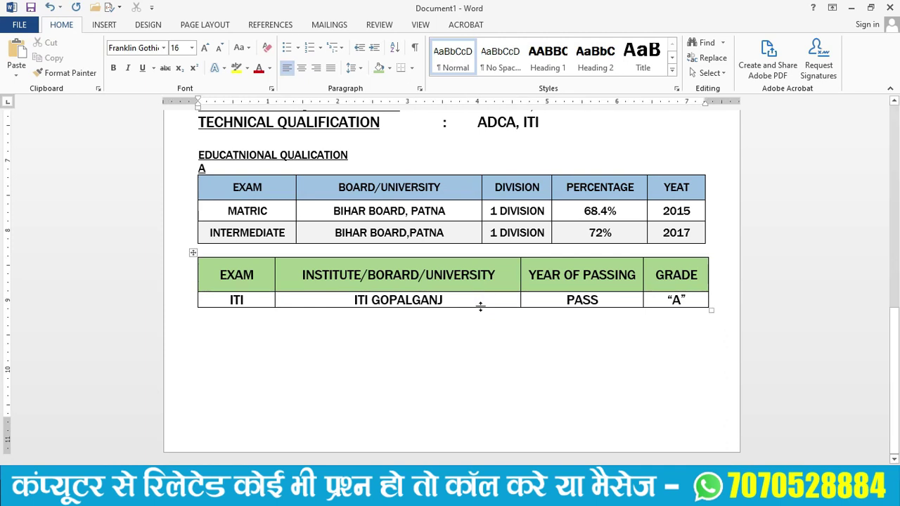
left_click_drag(480, 306, 489, 316)
left_click(499, 360)
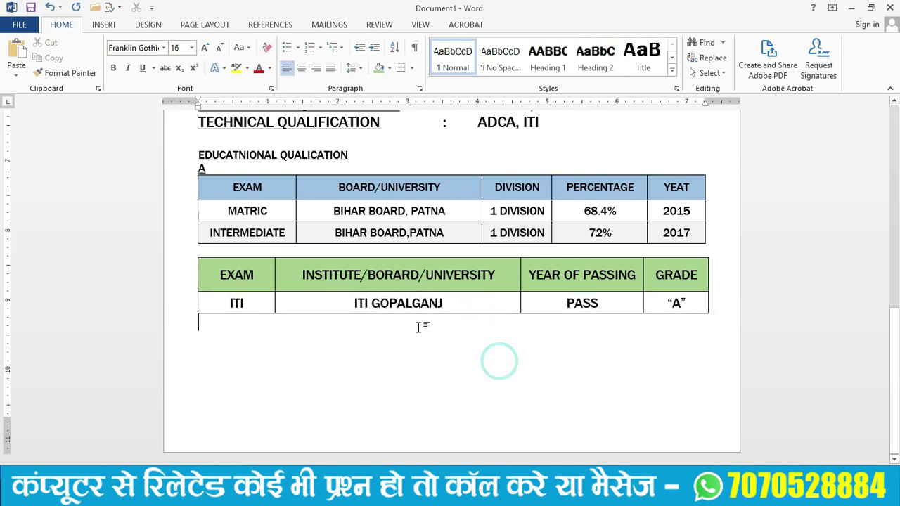
- Insert a 5x2 table below the green one with headers EXAM, INSITUTE, ROLL NO, YEAR OF PASSING, GRADE
left_click(200, 338)
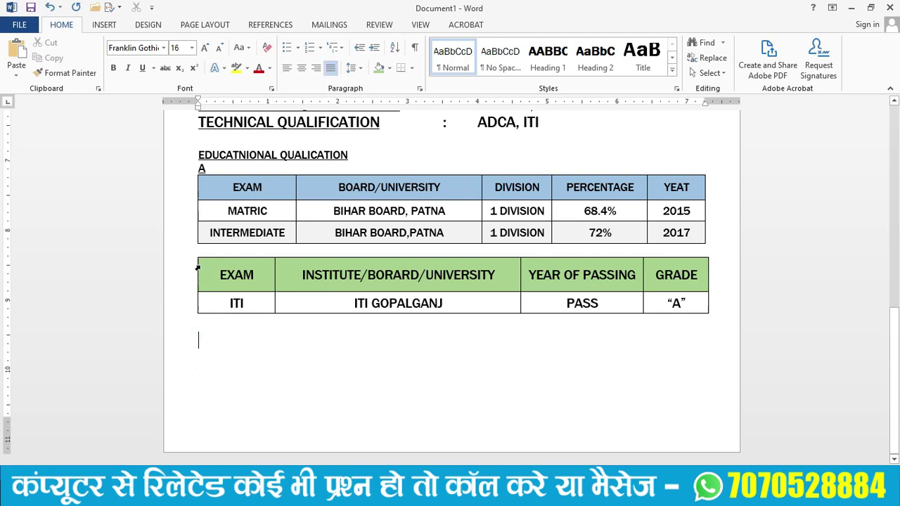
left_click(100, 28)
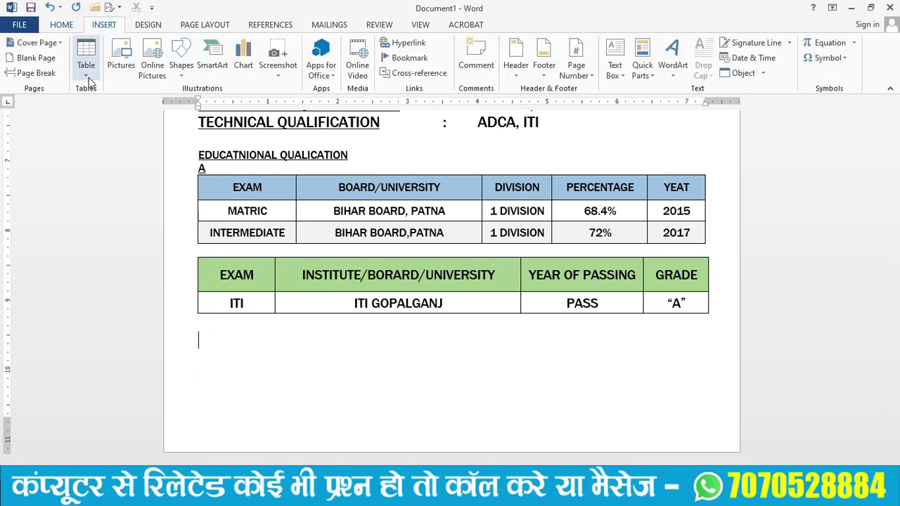
left_click(86, 60)
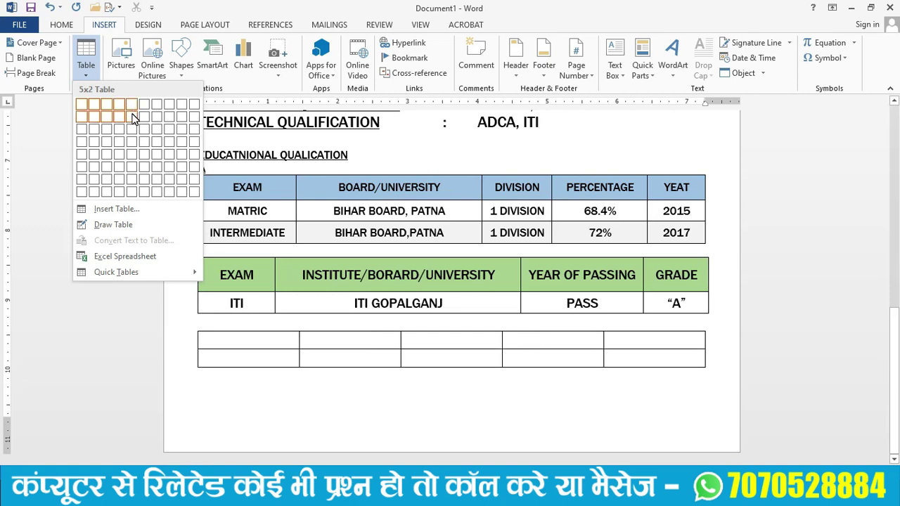
left_click(134, 116)
type("EXAM")
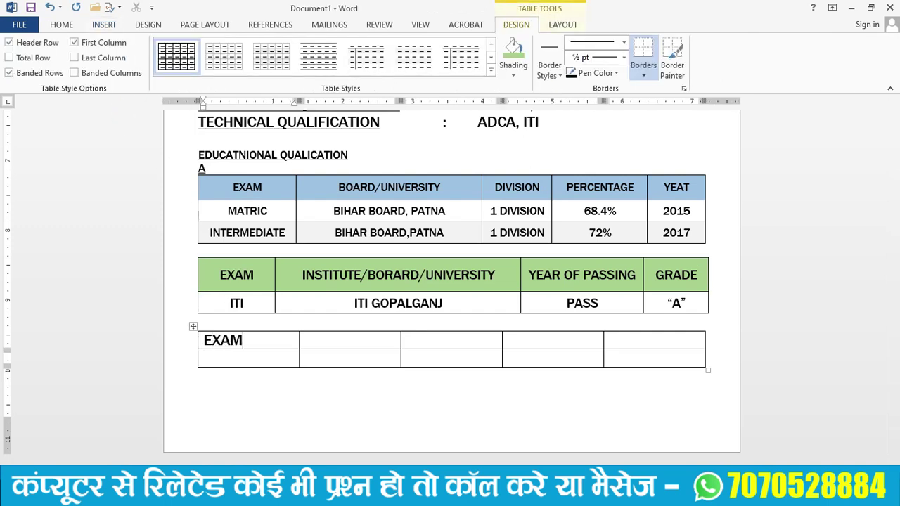
key("Tab")
type("INSITUTE\tROLL NO\tYEAR OF PASSING\t")
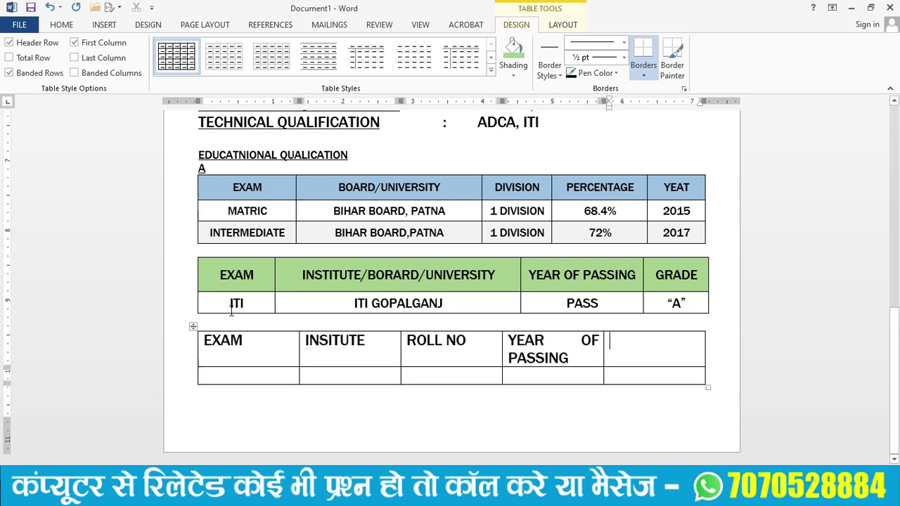
type("G")
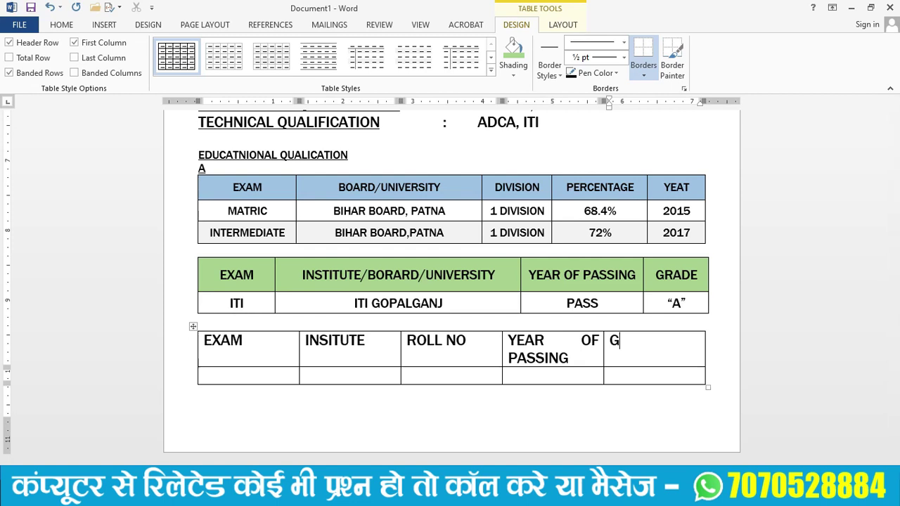
type("RADE")
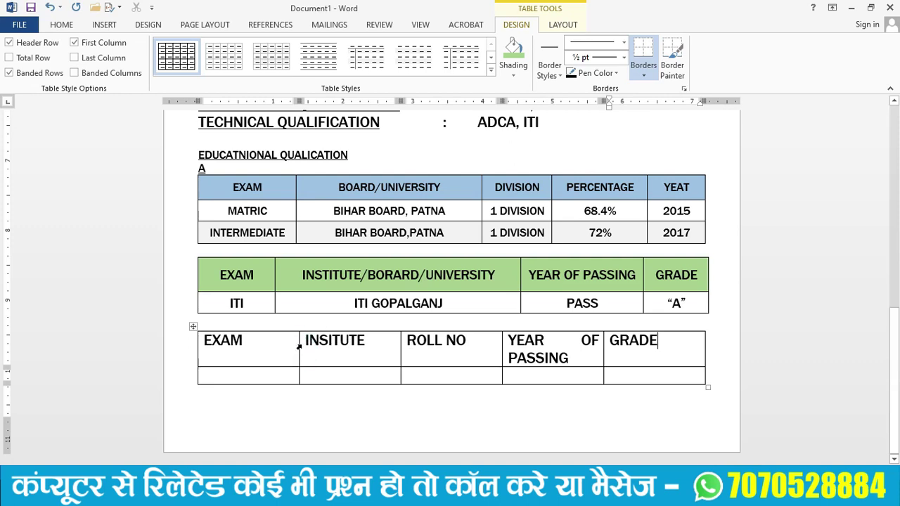
- Widen INSITUTE and YEAR OF PASSING, narrow EXAM, ROLL NO and GRADE, and align bottom-row borders
left_click_drag(298, 344, 281, 344)
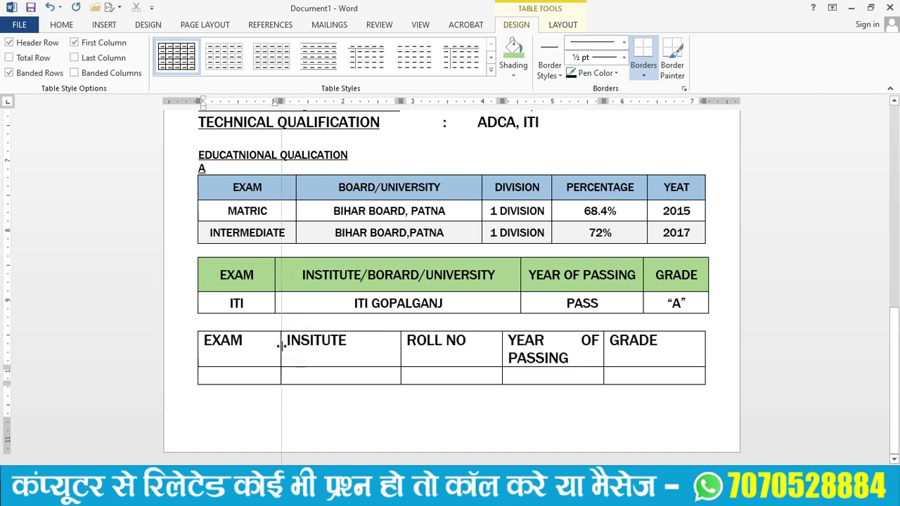
left_click(402, 348)
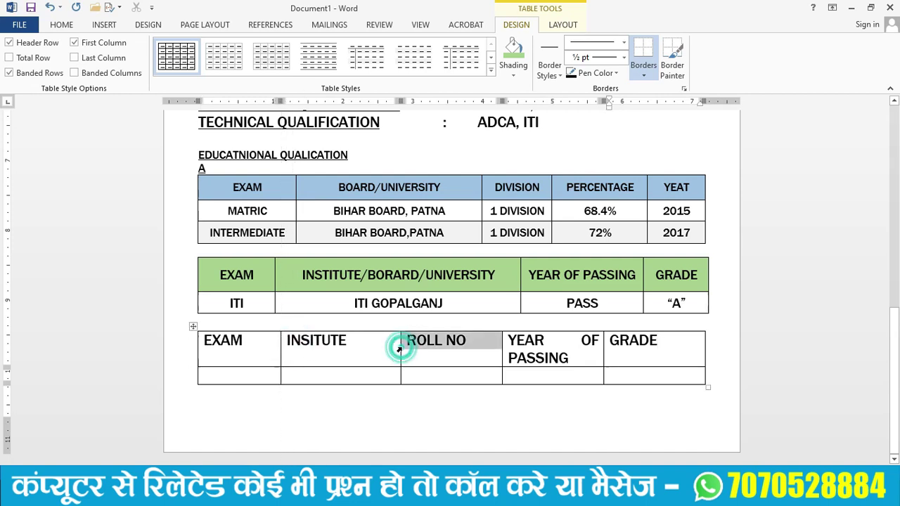
mouse_move(398, 349)
left_mouse_down()
mouse_move(374, 349)
mouse_move(429, 356)
left_mouse_up()
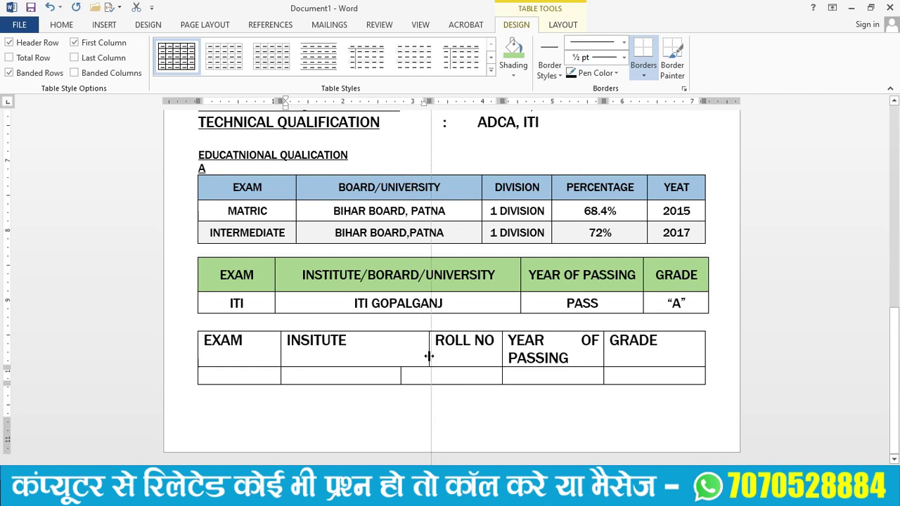
left_click_drag(430, 356, 430, 356)
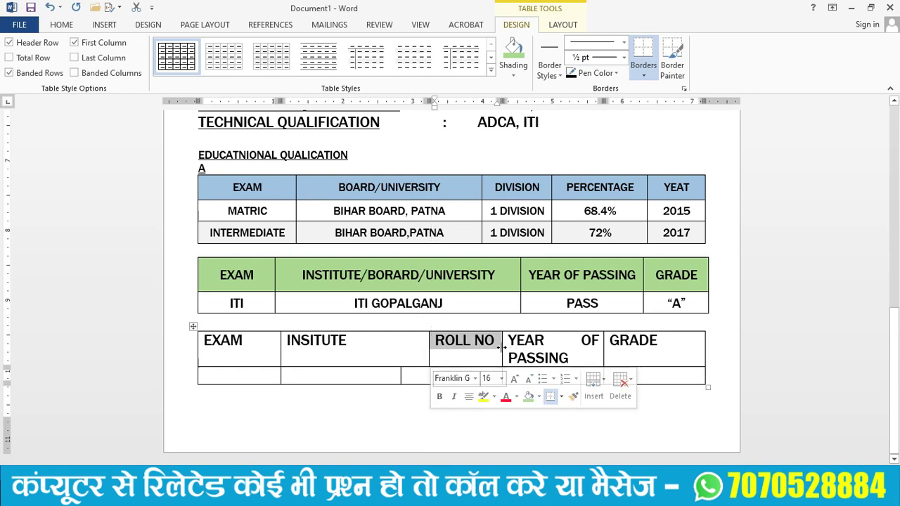
left_click_drag(500, 347, 512, 348)
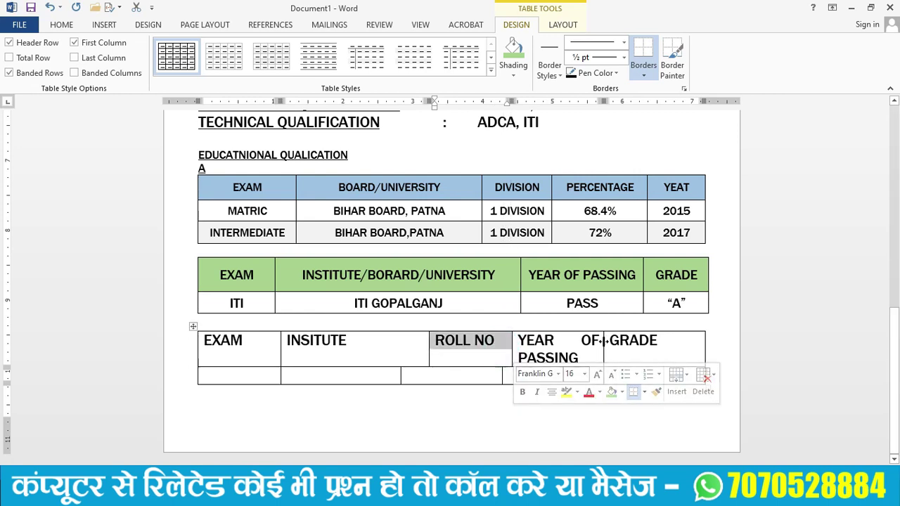
left_click_drag(603, 340, 625, 350)
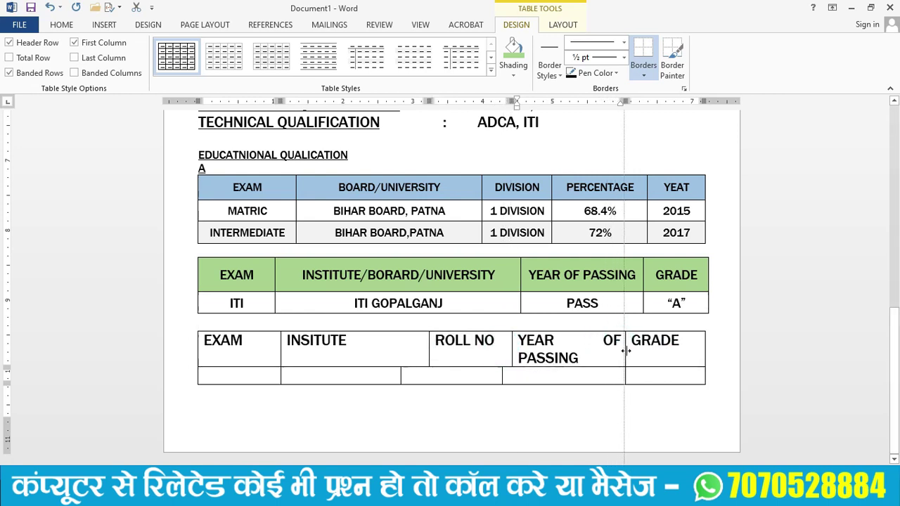
left_click_drag(626, 351, 631, 351)
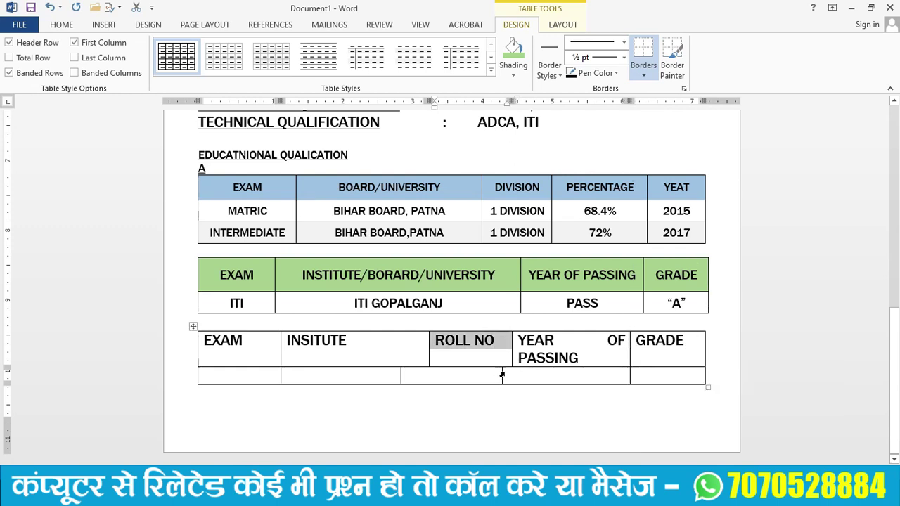
left_click_drag(501, 375, 511, 377)
left_click_drag(399, 378, 429, 377)
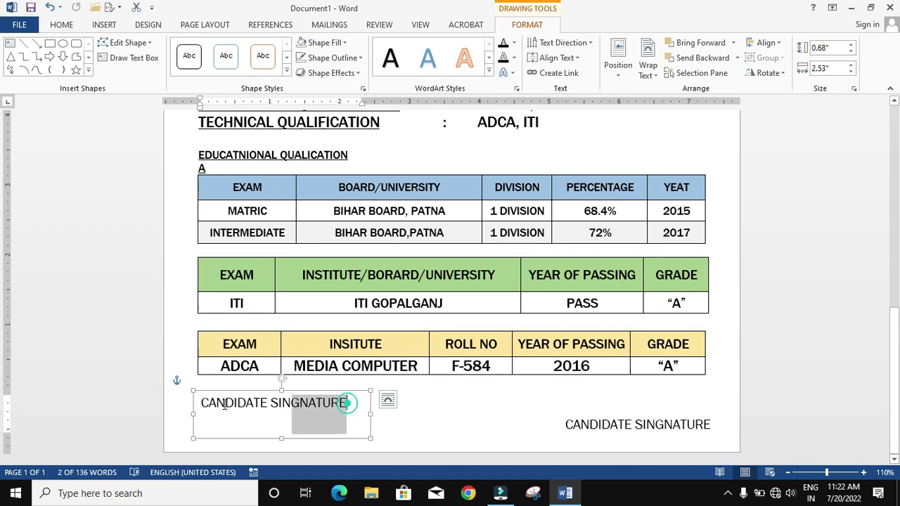
- Replace the left box's CANDIDATE SINGNATURE text with PLACE : and DATE : on two lines
left_click_drag(345, 398, 137, 415)
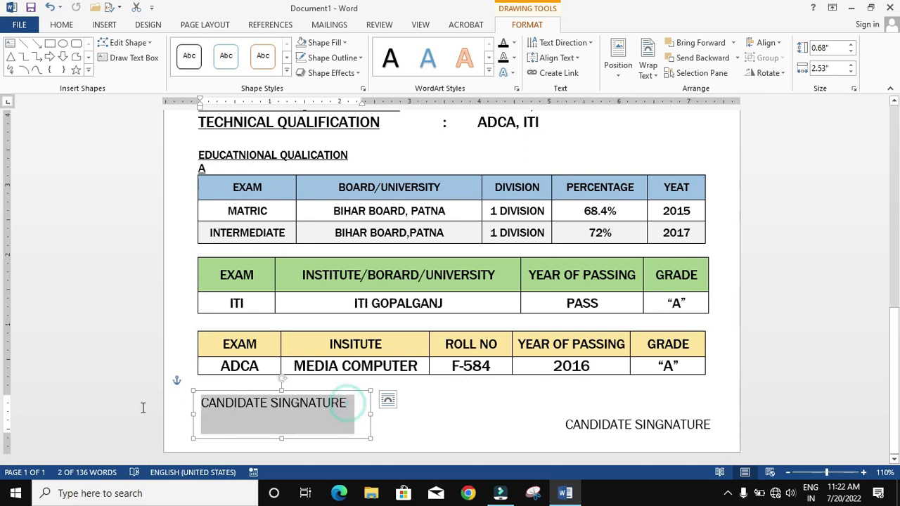
type("PA")
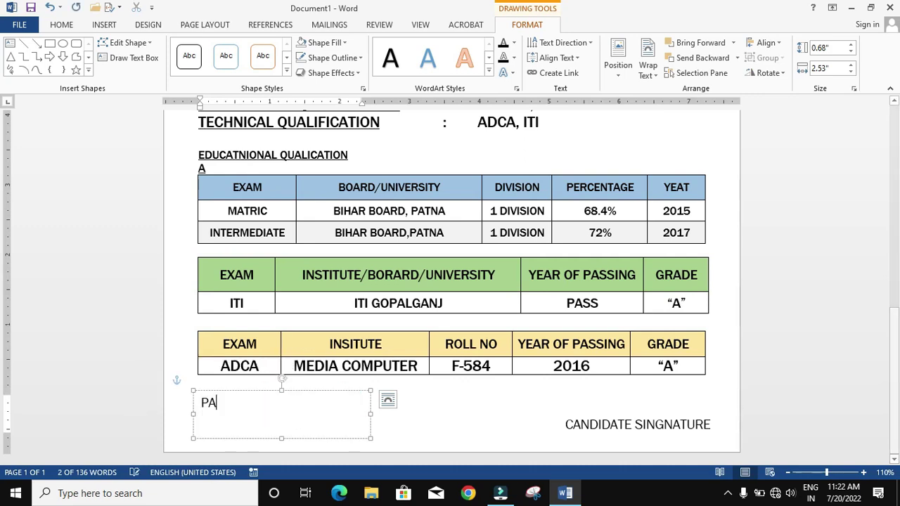
type("AC ")
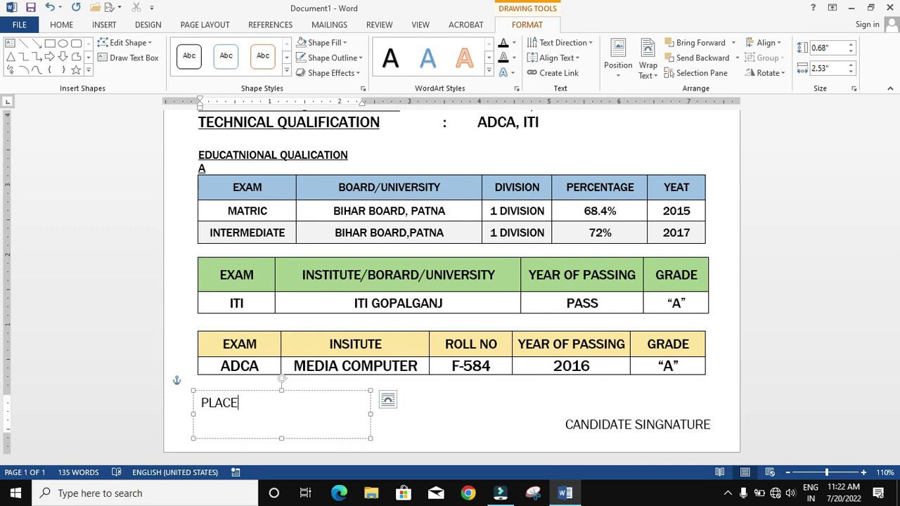
type(" :")
key("Return")
type("E")
left_click(234, 432)
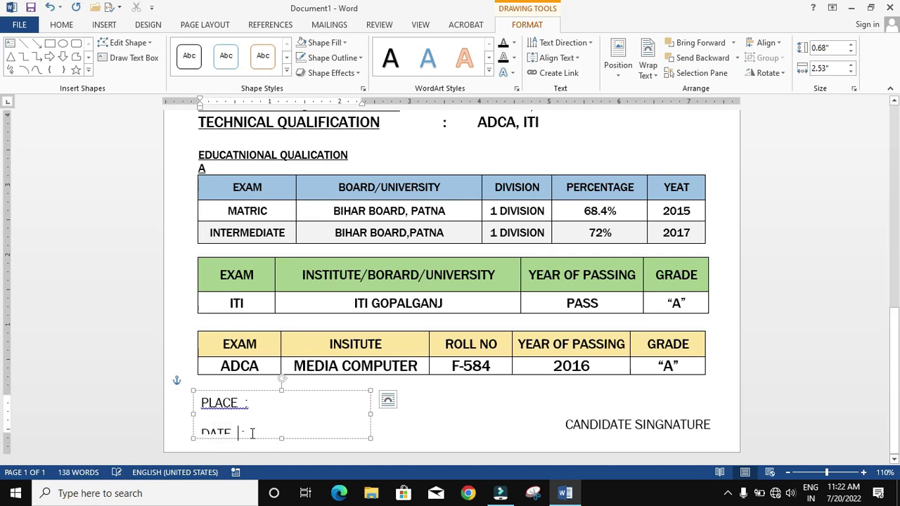
- Enlarge the PLACE and DATE box so the DATE line shows fully
left_click_drag(282, 438, 286, 444)
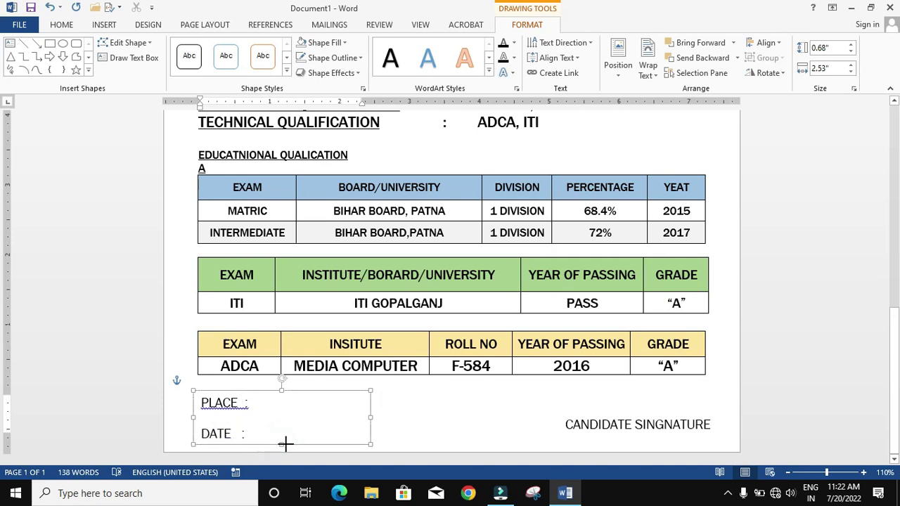
left_click(468, 428)
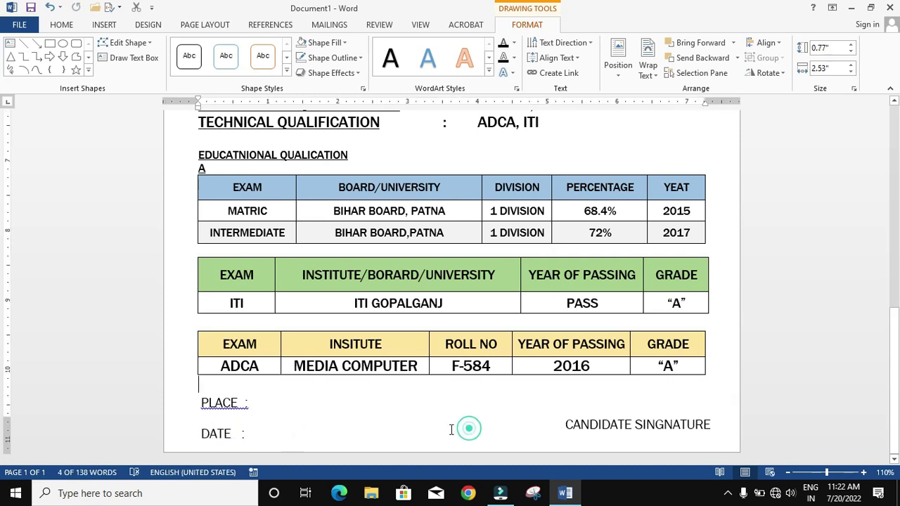
left_click(246, 404)
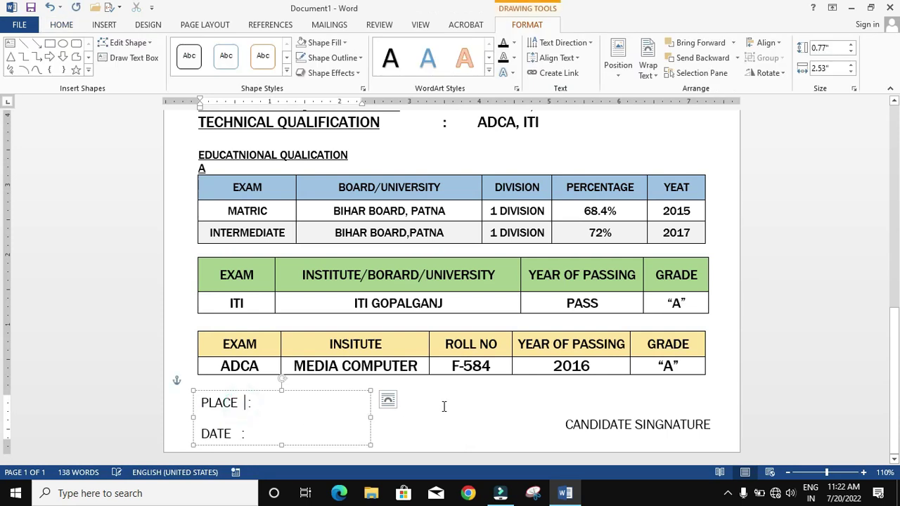
left_click(442, 406)
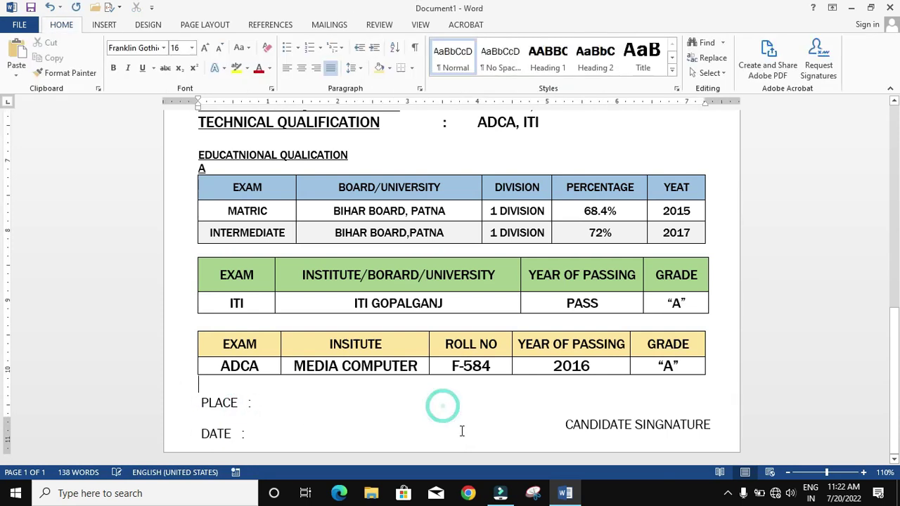
- Draw a straight horizontal line beneath CANDIDATE SINGNATURE
left_click(103, 25)
left_click(180, 60)
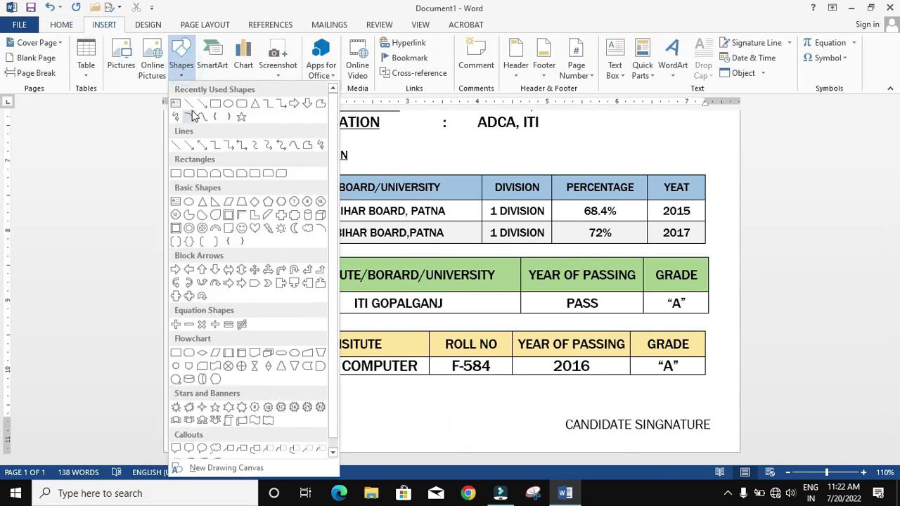
left_click(189, 104)
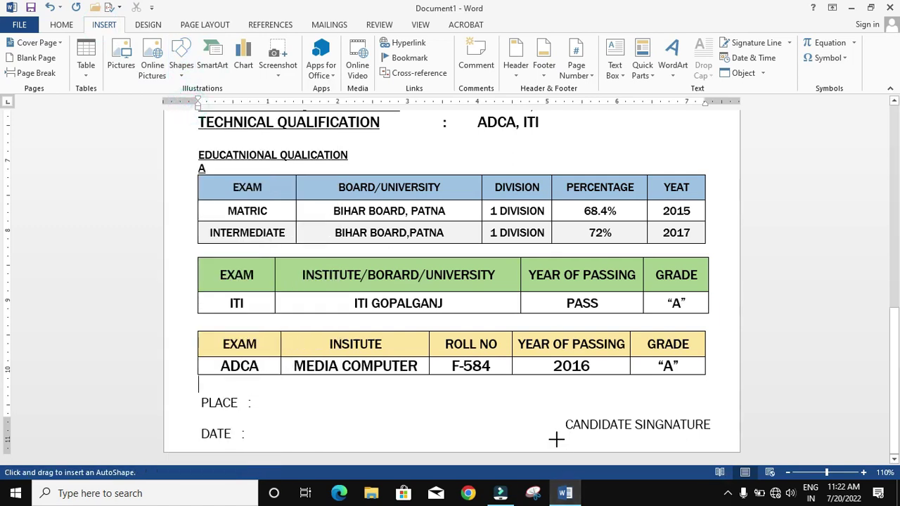
left_click_drag(549, 435, 718, 435)
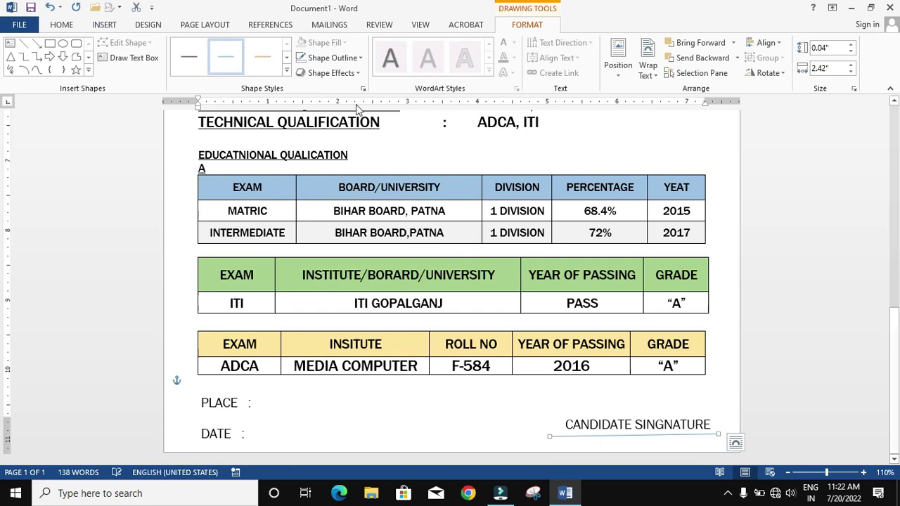
- Give the signature line a dark outline colour and 1½ pt weight
left_click(352, 59)
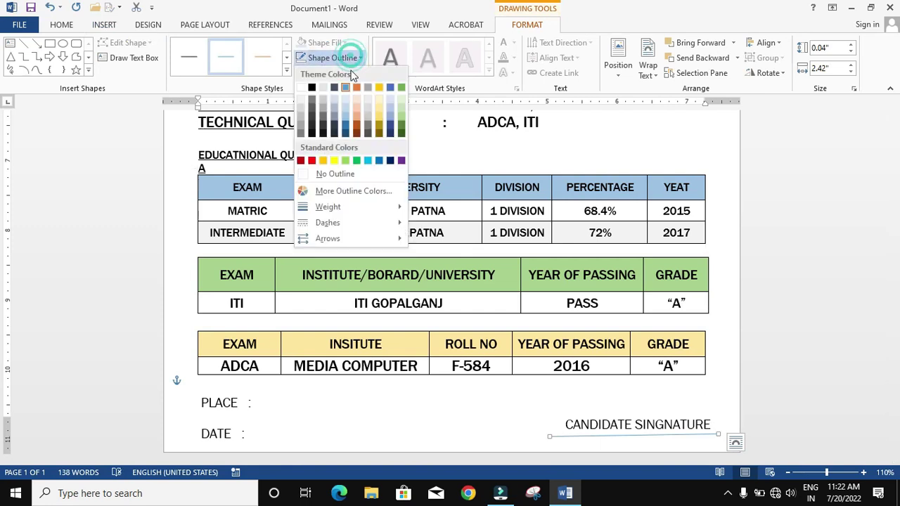
left_click(312, 133)
left_click(313, 57)
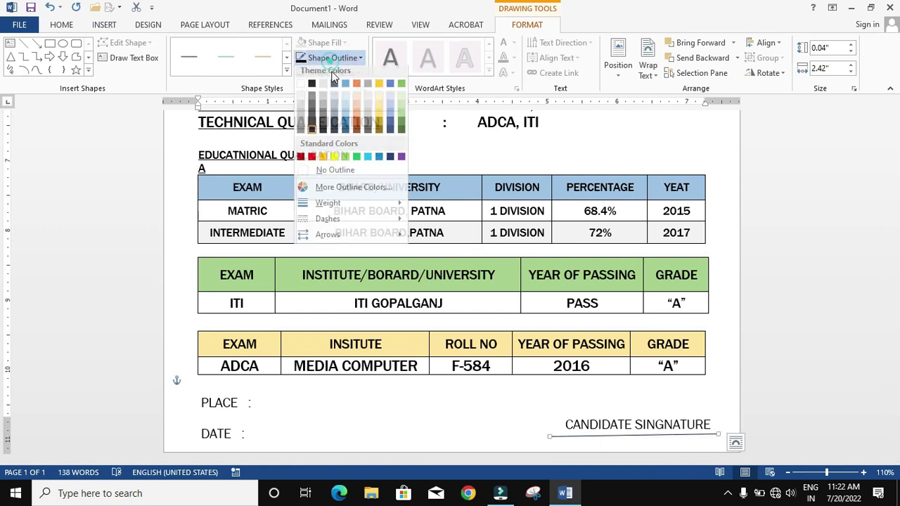
mouse_move(333, 214)
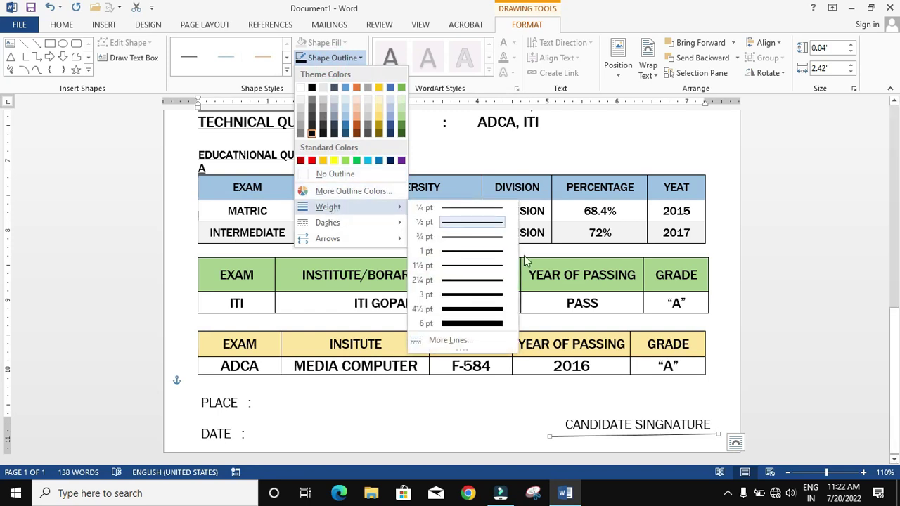
left_click(473, 273)
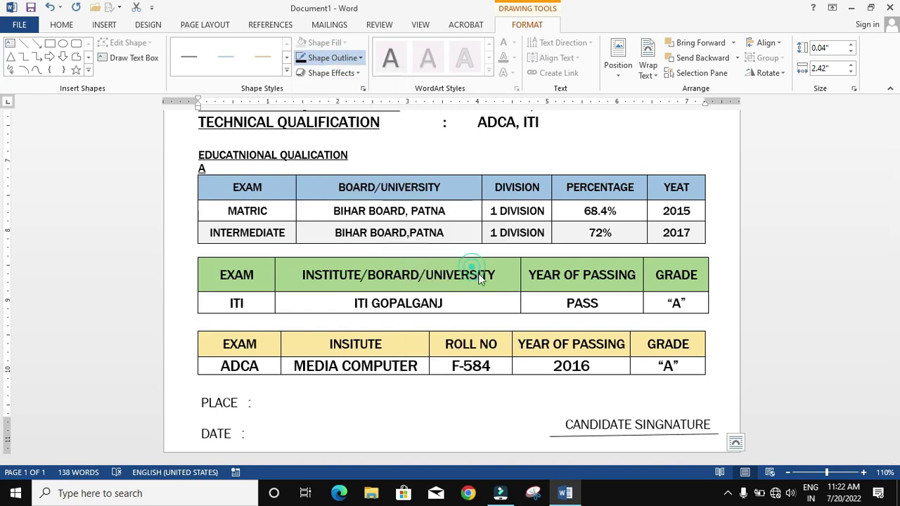
left_click(645, 412)
scroll(372, 303, "down", 5, "ctrl")
scroll(394, 291, "up", 3)
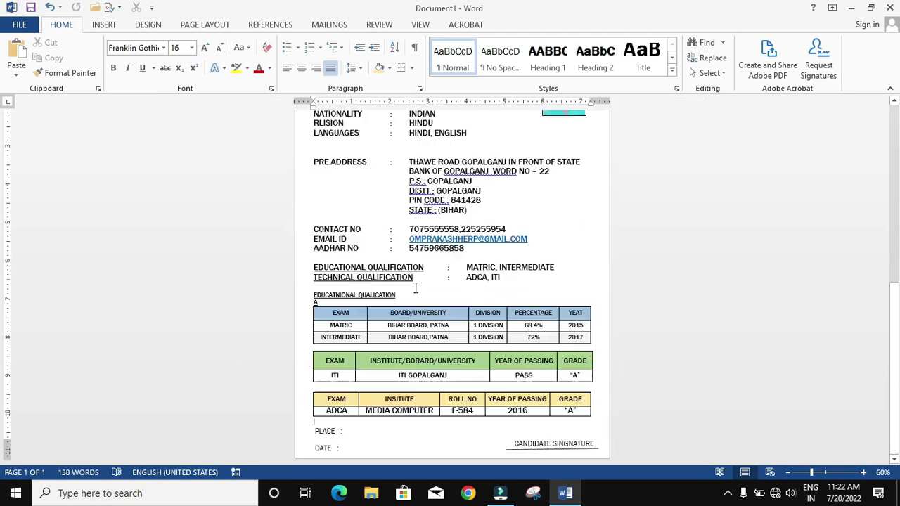
scroll(408, 281, "up", 3)
scroll(425, 273, "up", 2)
scroll(426, 273, "down", 3)
scroll(425, 273, "down", 3, "ctrl")
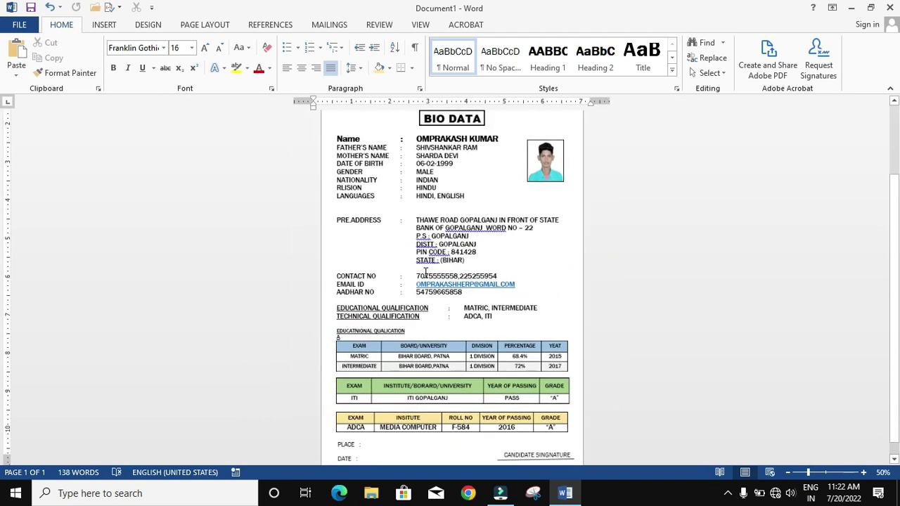
scroll(425, 273, "down", 5, "ctrl")
scroll(425, 273, "up", 5, "ctrl")
scroll(425, 272, "up", 1)
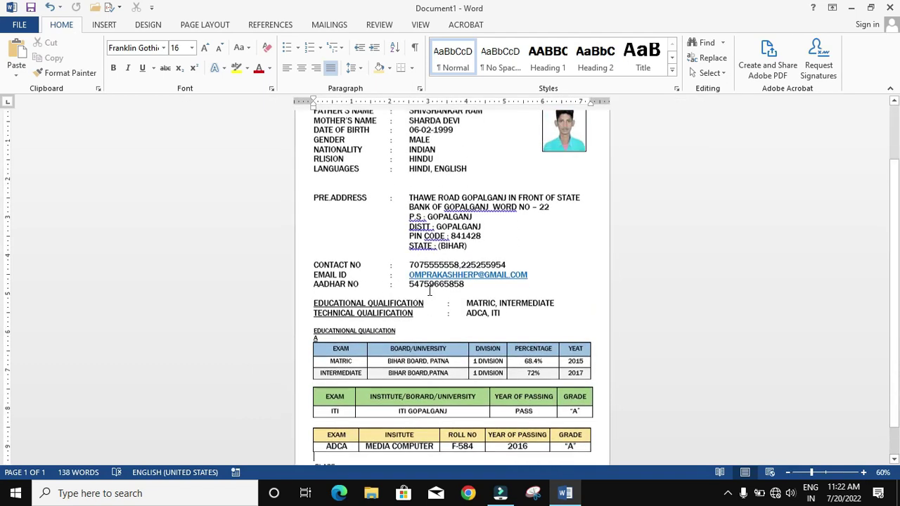
scroll(426, 289, "up", 2)
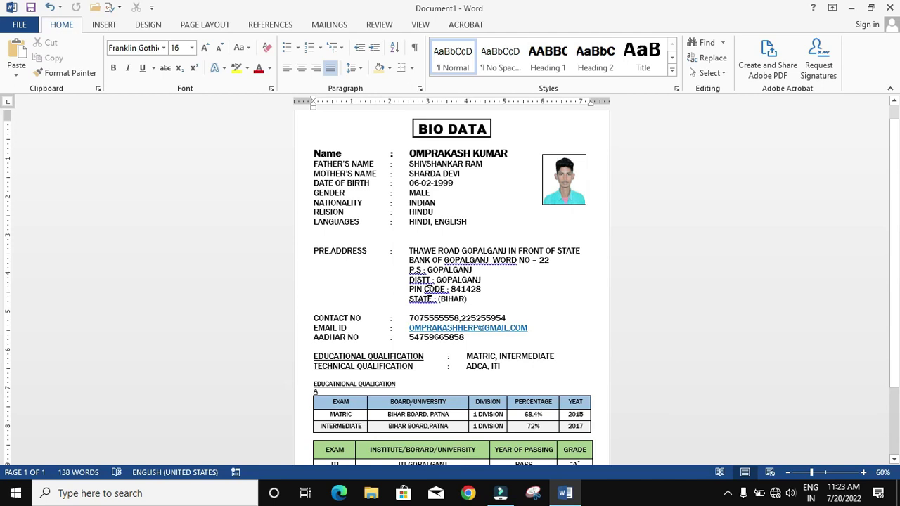
scroll(519, 328, "down", 1)
scroll(514, 323, "up", 1)
scroll(511, 318, "down", 2)
scroll(506, 311, "up", 1)
scroll(505, 319, "up", 1)
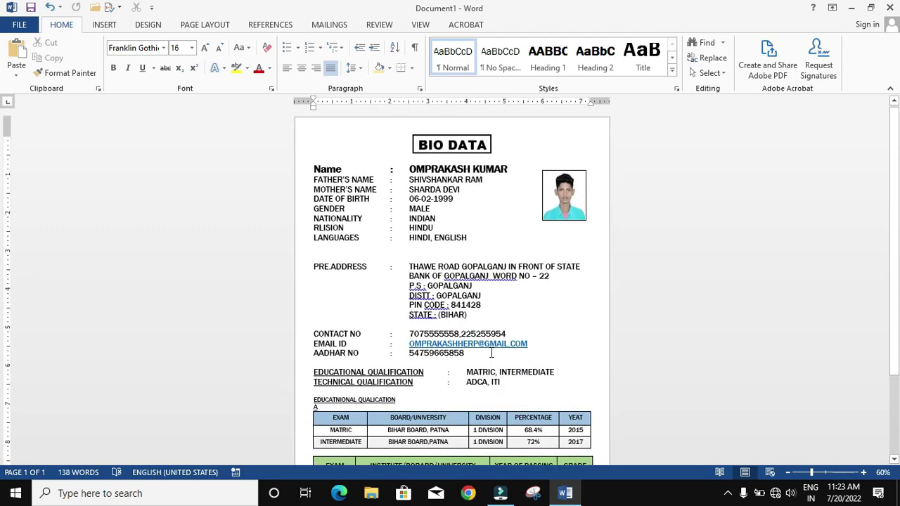
scroll(495, 341, "down", 2)
scroll(492, 352, "down", 2)
scroll(493, 350, "up", 1, "ctrl")
scroll(495, 349, "up", 5, "ctrl")
scroll(495, 349, "down", 5, "ctrl")
scroll(498, 348, "up", 2)
scroll(499, 347, "up", 2)
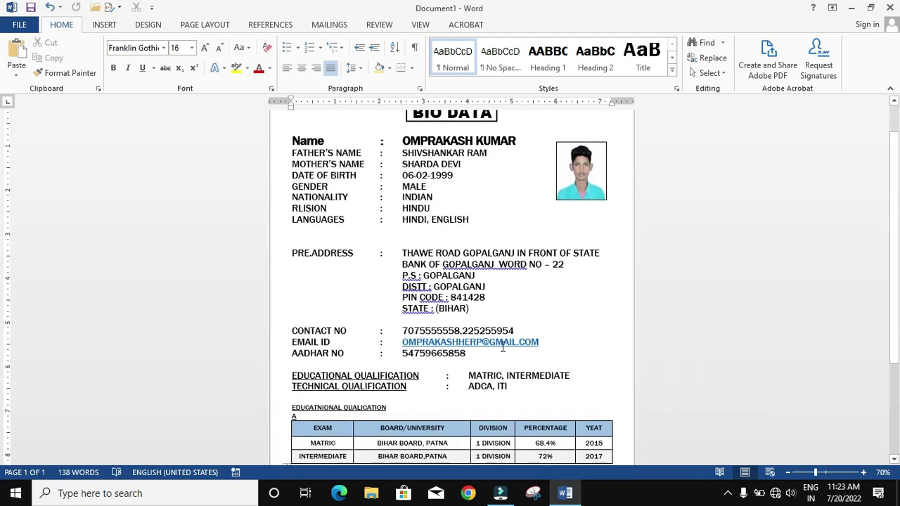
scroll(502, 346, "up", 1)
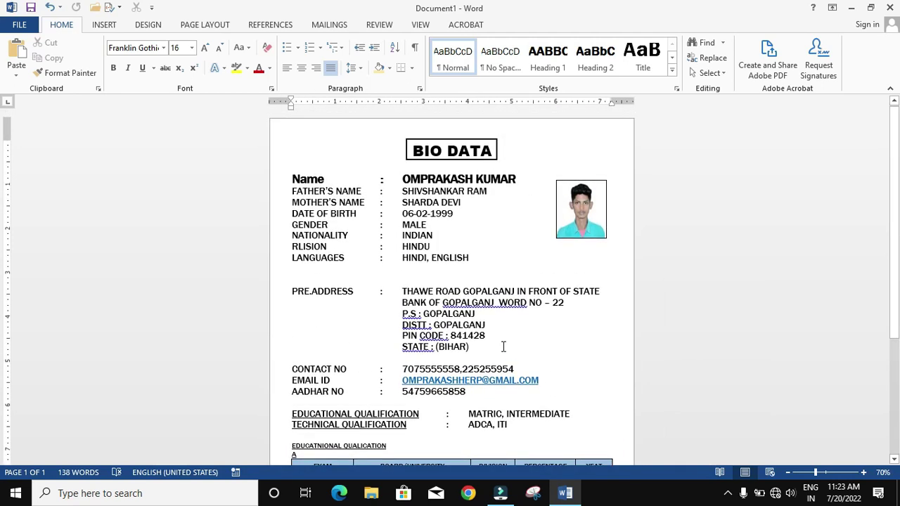
scroll(503, 347, "down", 2)
scroll(503, 351, "down", 2)
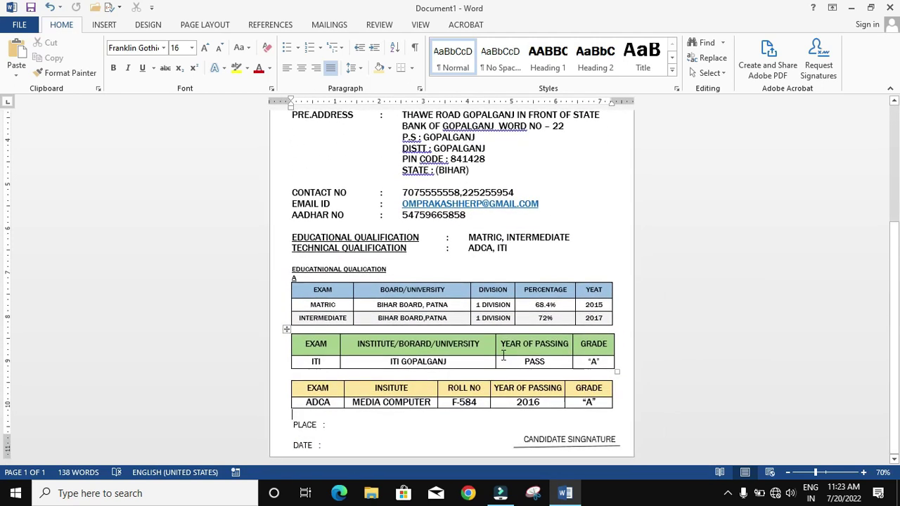
scroll(503, 355, "up", 4)
scroll(504, 343, "down", 2)
scroll(504, 343, "up", 2)
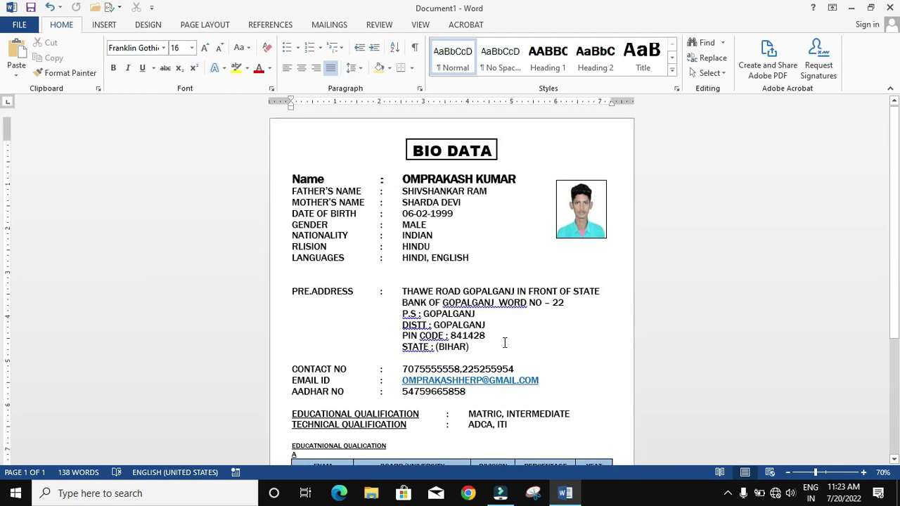
- Preview the finished bio-data on the Print screen using Ctrl+P
key("ctrl+p")
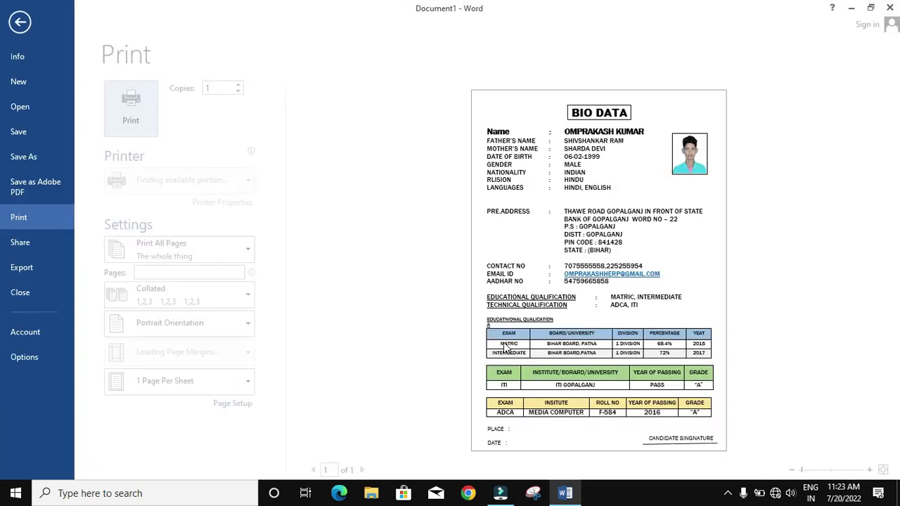